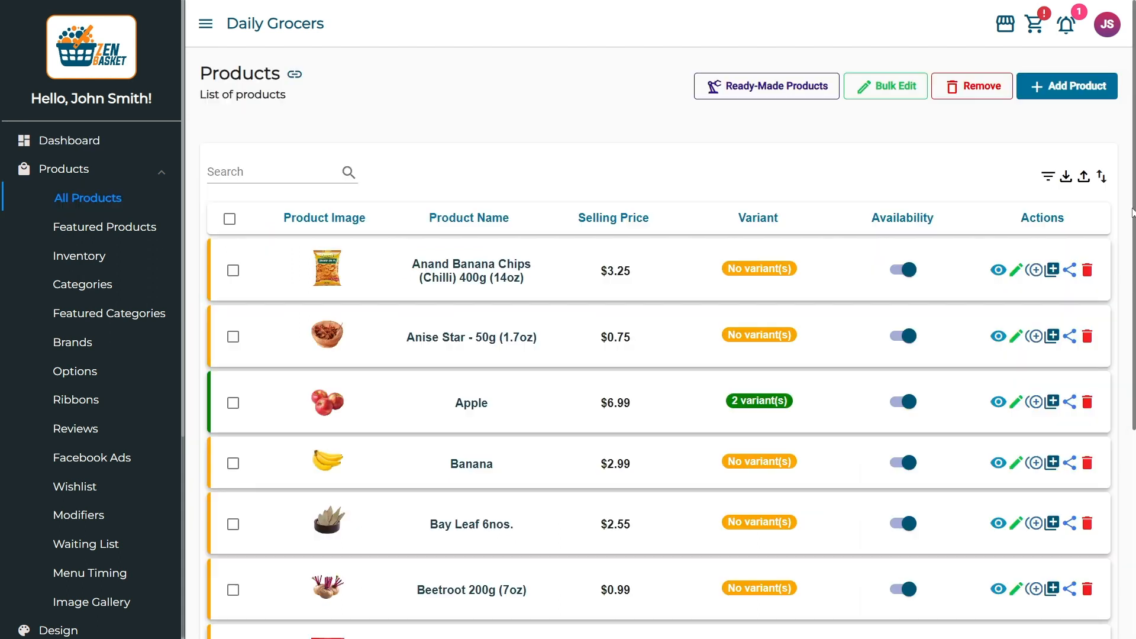
- Start a new product named "Aachi Chicken Masala" with the short description "The order quantity is limited to 3"
{"action": "mouse_move", "coordinate": [1133, 212]}
{"action": "left_mouse_down"}
{"action": "mouse_move", "coordinate": [1134, 408]}
{"action": "mouse_move", "coordinate": [1134, 208]}
{"action": "left_mouse_up"}
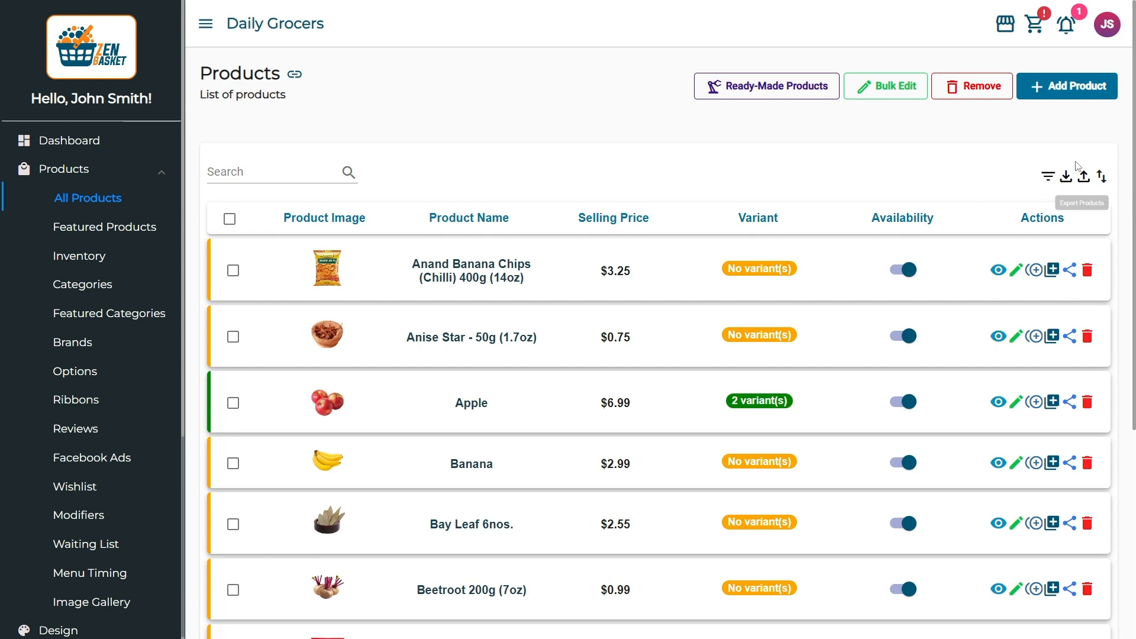
{"action": "left_click", "coordinate": [1074, 95]}
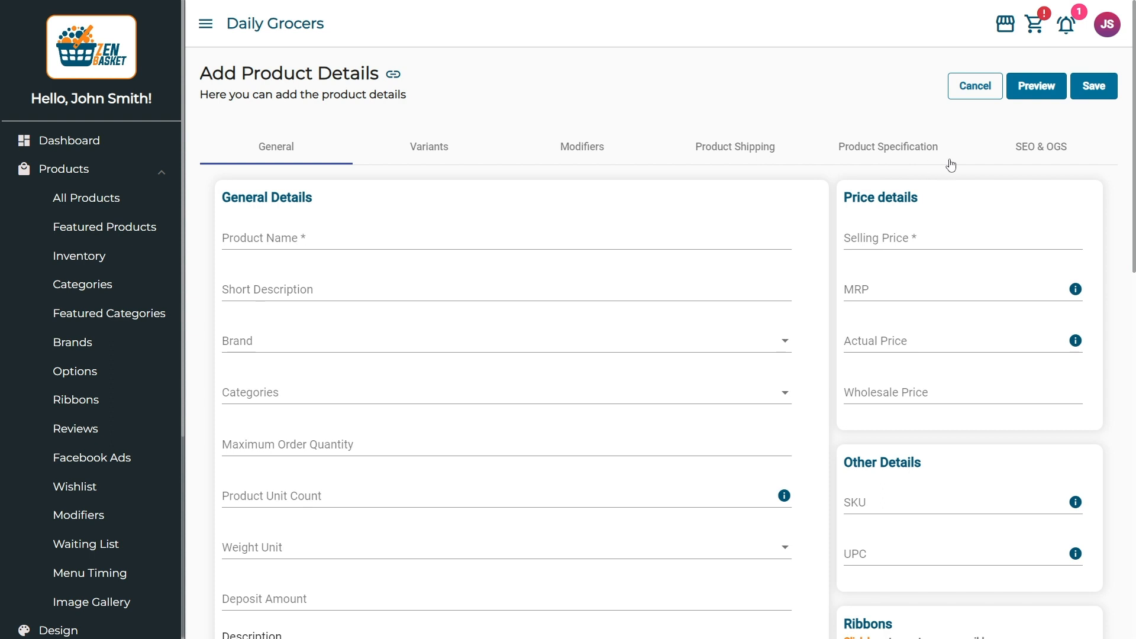
{"action": "left_click", "coordinate": [329, 237]}
{"action": "type", "text": "Aachi Chicken Masala"}
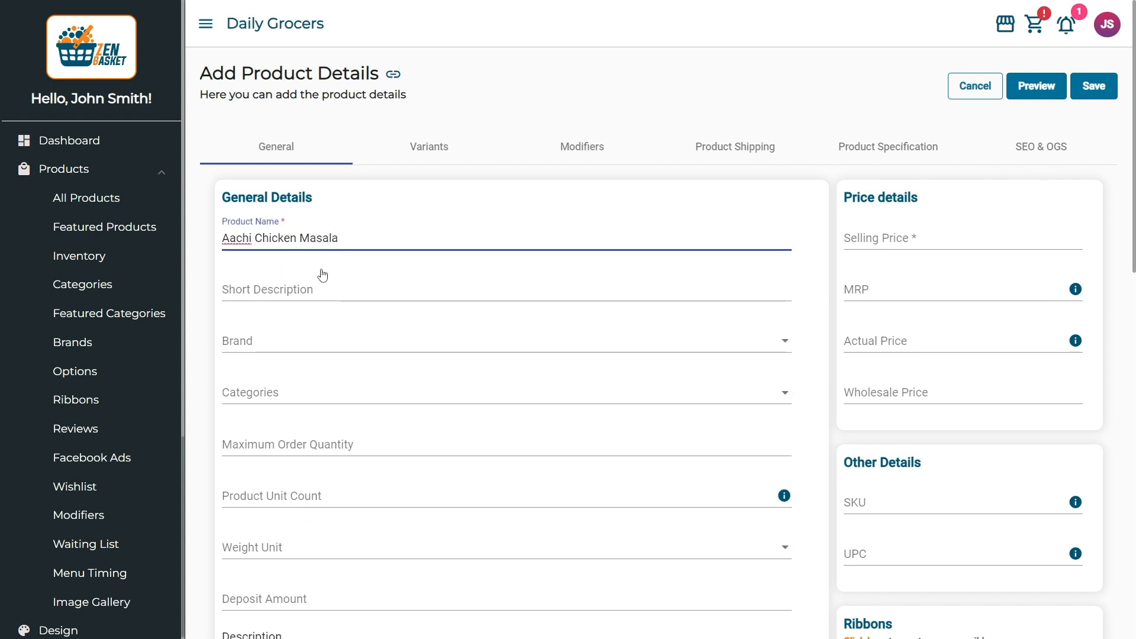
{"action": "left_click", "coordinate": [319, 288]}
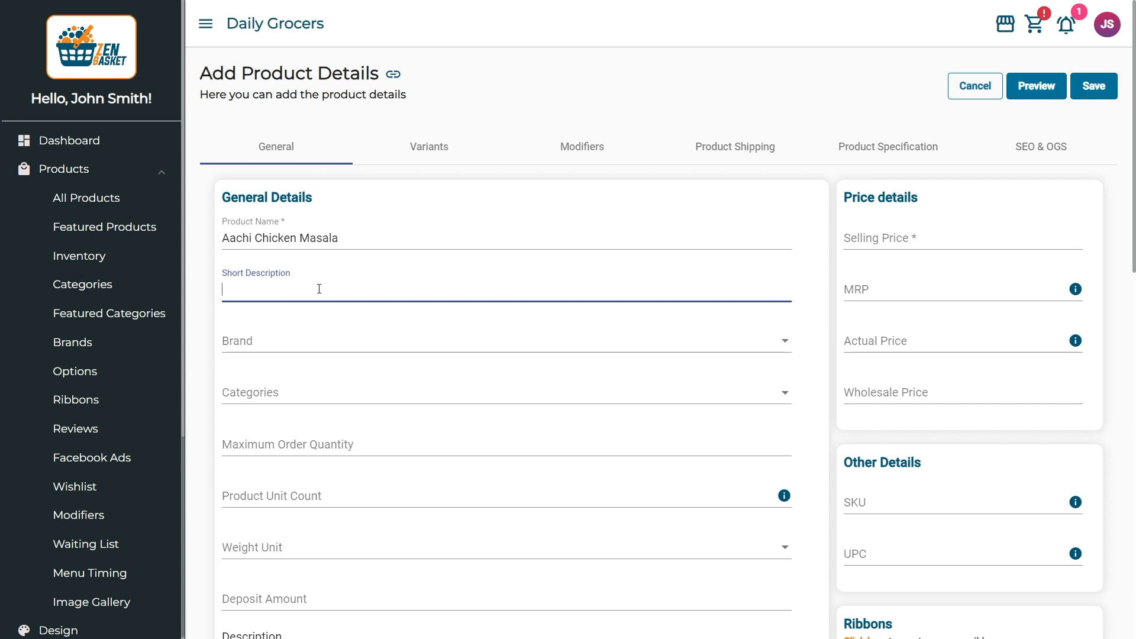
{"action": "type", "text": "The order quantity is limited to 3"}
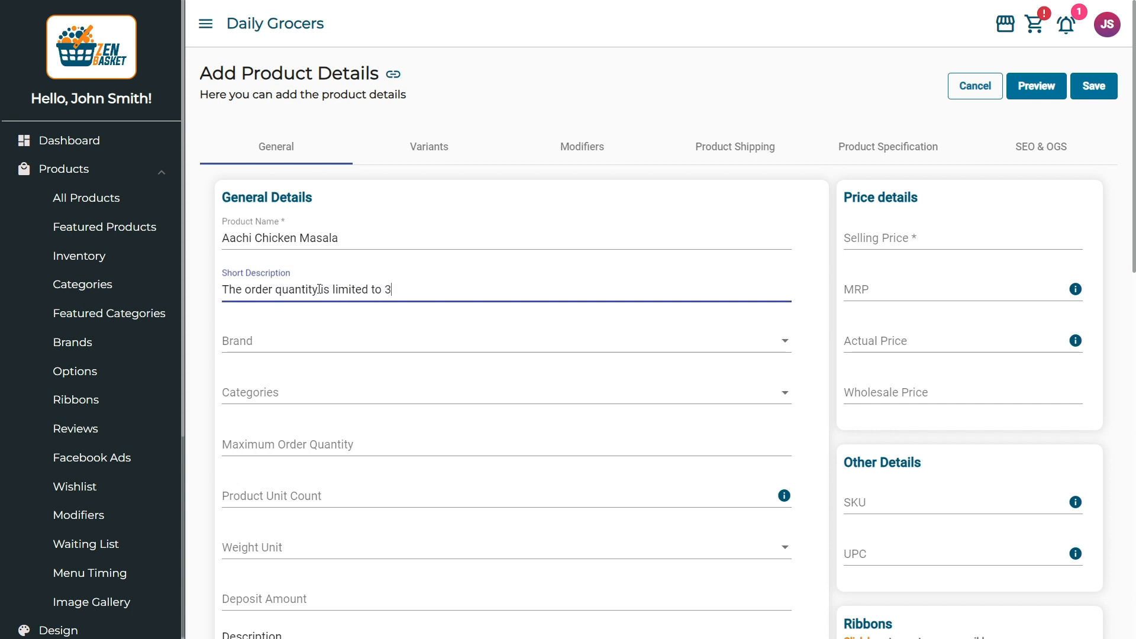
{"action": "left_click", "coordinate": [318, 317]}
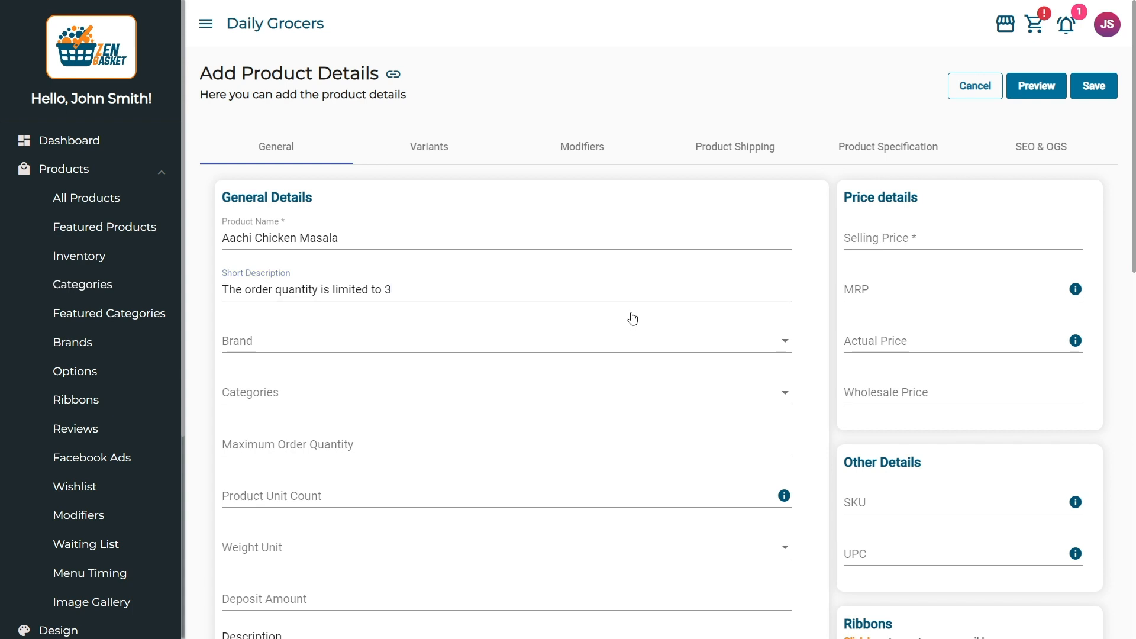
- Set the product's selling price to 2.17 and its MRP to 2.89
{"action": "left_click", "coordinate": [869, 240]}
{"action": "type", "text": "2.17"}
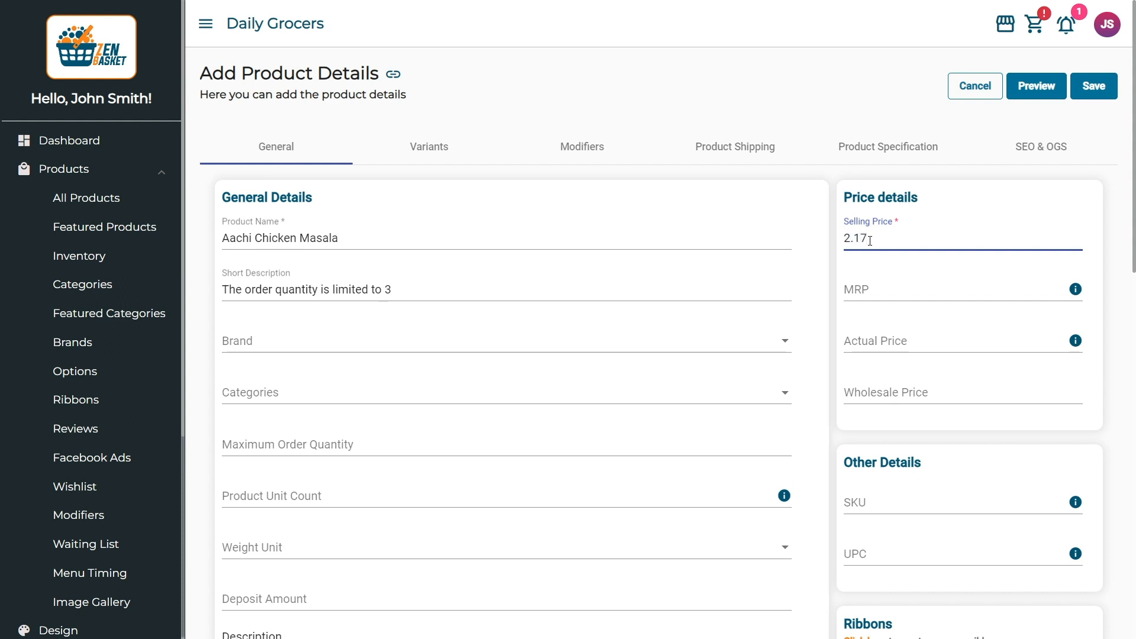
{"action": "left_click", "coordinate": [874, 290]}
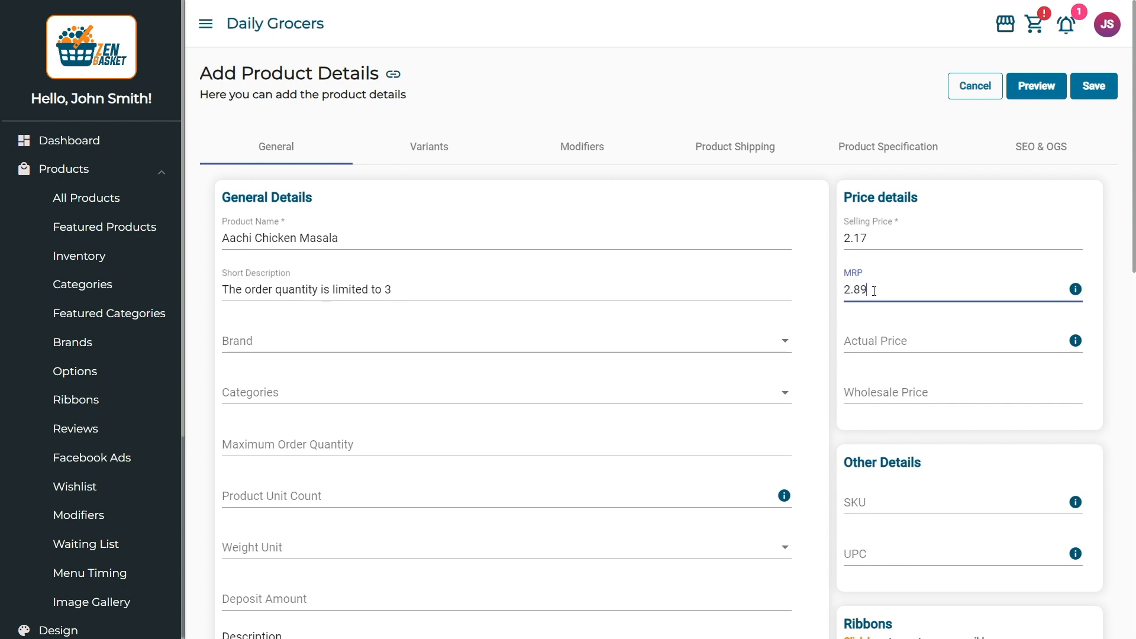
{"action": "left_click", "coordinate": [873, 313]}
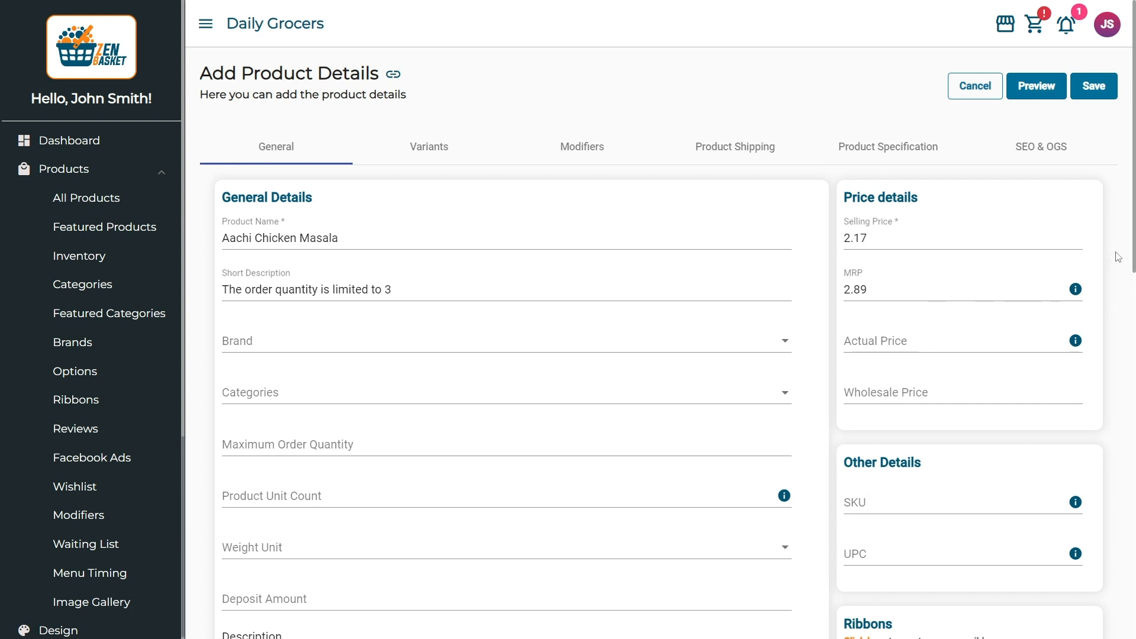
- Set the availability location to Portland with limited stock of 250 and a low stock threshold of 10
{"action": "left_click_drag", "start_coordinate": [1133, 257], "coordinate": [1133, 625]}
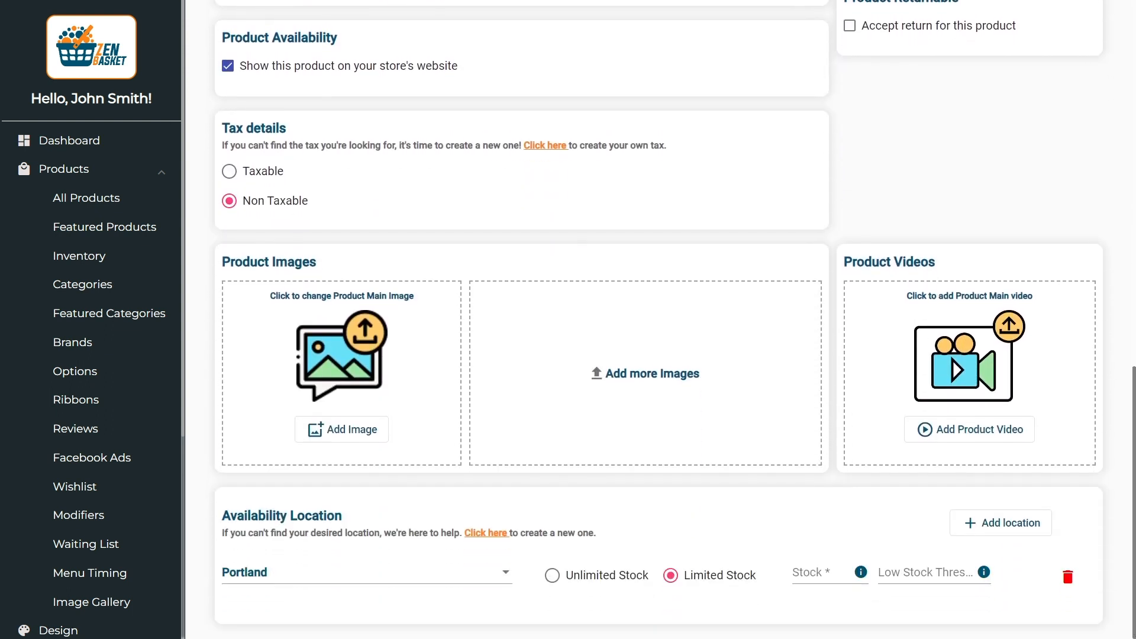
{"action": "left_click", "coordinate": [269, 575]}
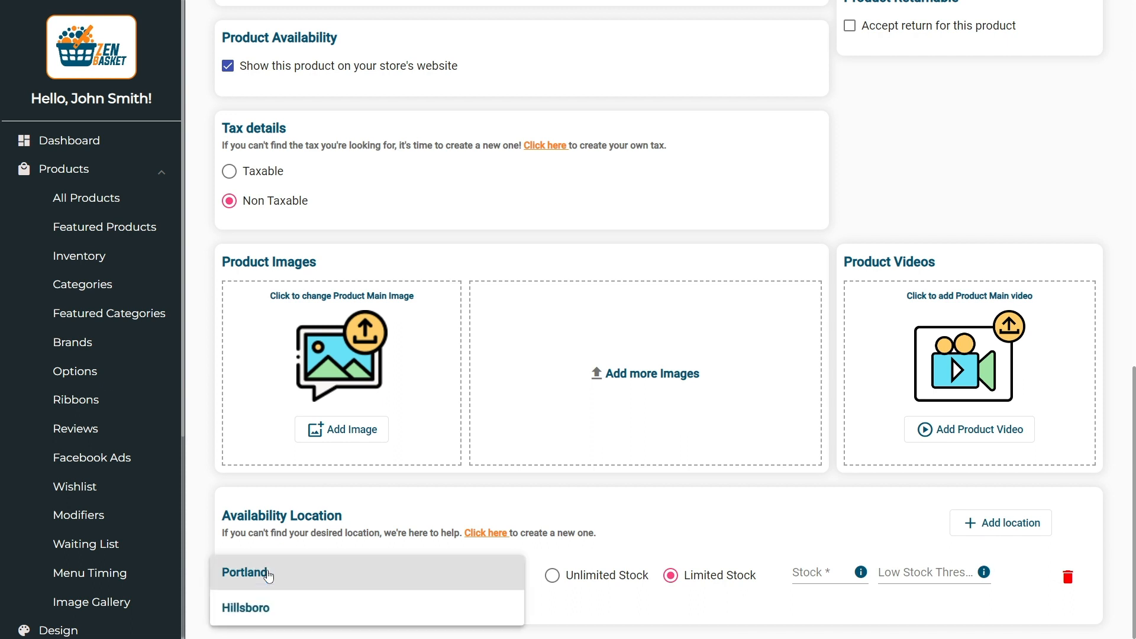
{"action": "left_click", "coordinate": [269, 576]}
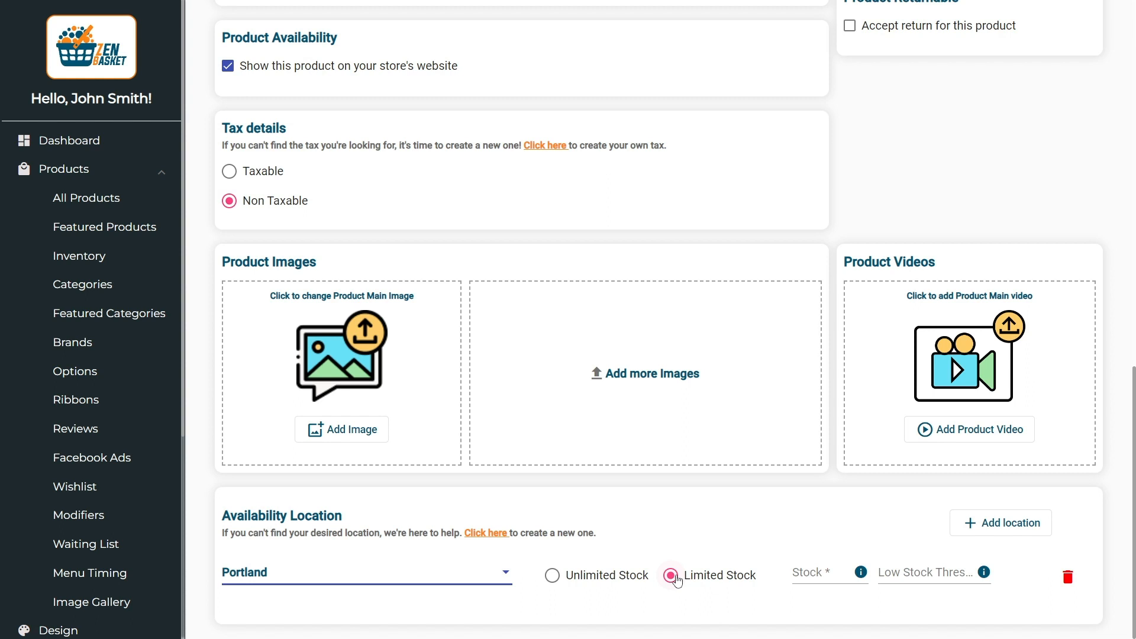
{"action": "left_click", "coordinate": [807, 572]}
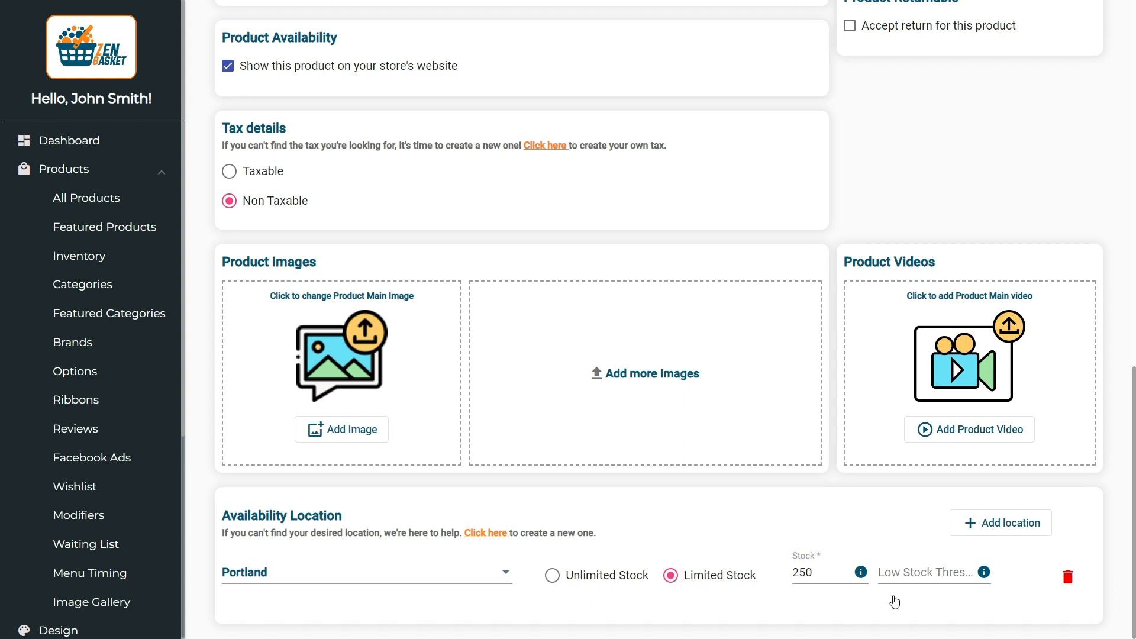
{"action": "left_click", "coordinate": [894, 571]}
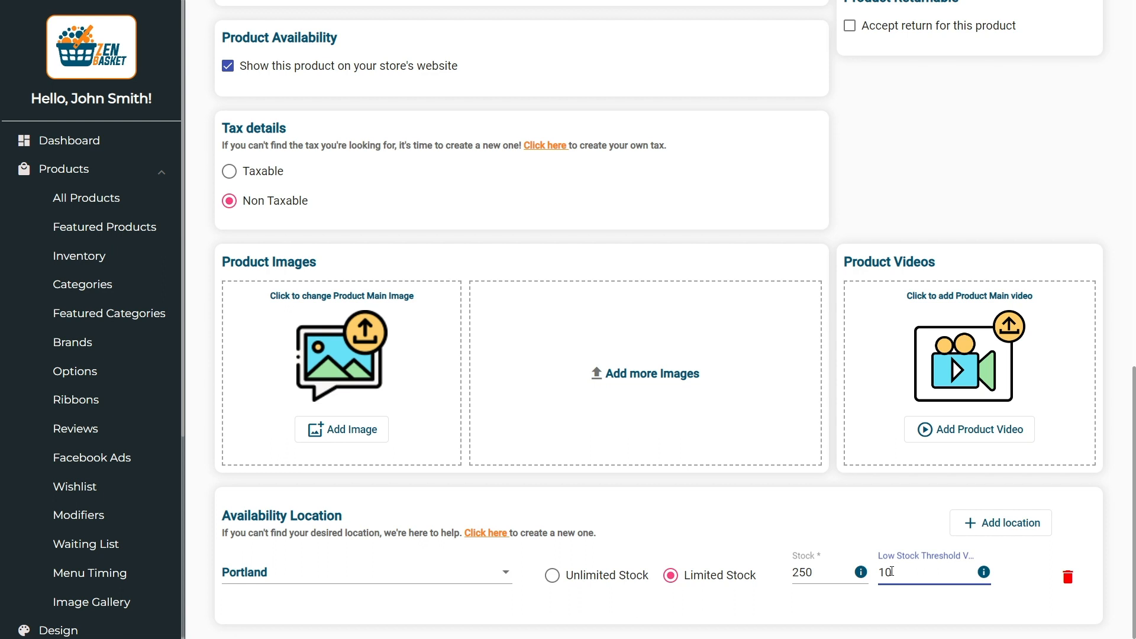
{"action": "left_click", "coordinate": [892, 596]}
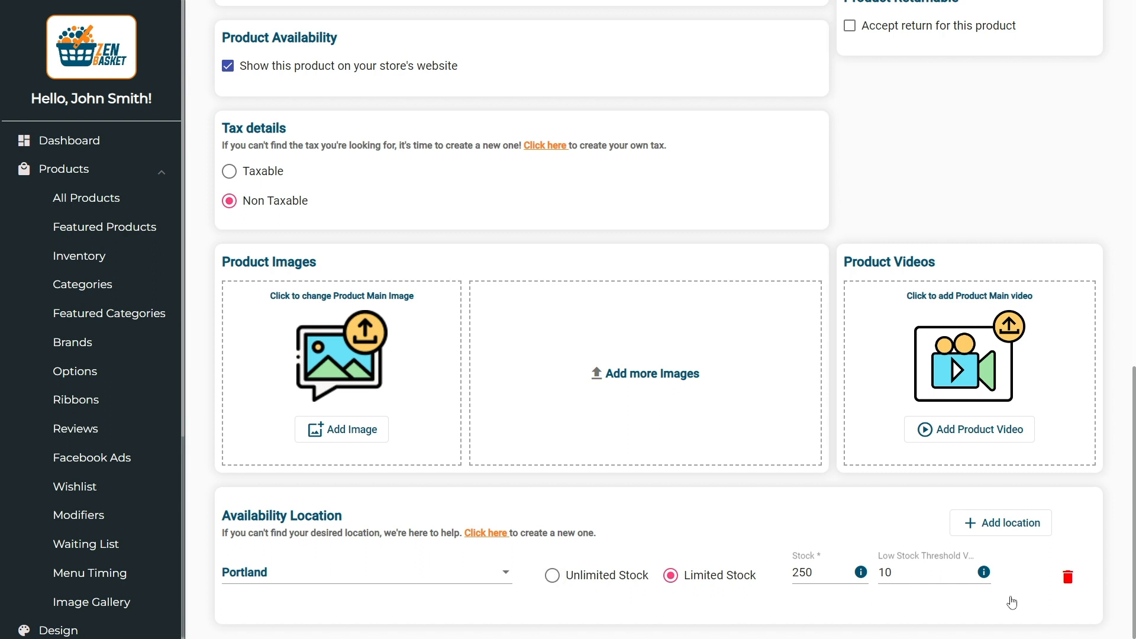
- Add Hillsboro as a second availability location with unlimited stock
{"action": "left_click", "coordinate": [1007, 522]}
{"action": "scroll", "coordinate": [1132, 534], "scroll_direction": "down", "scroll_amount": 1}
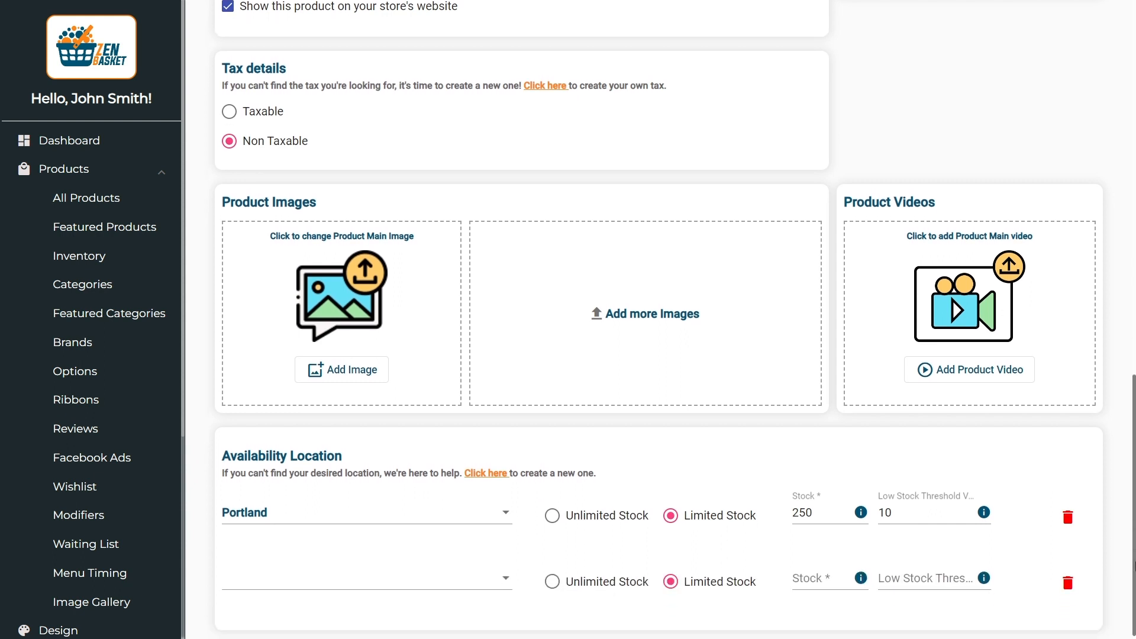
{"action": "left_click", "coordinate": [489, 581]}
{"action": "left_click", "coordinate": [488, 614]}
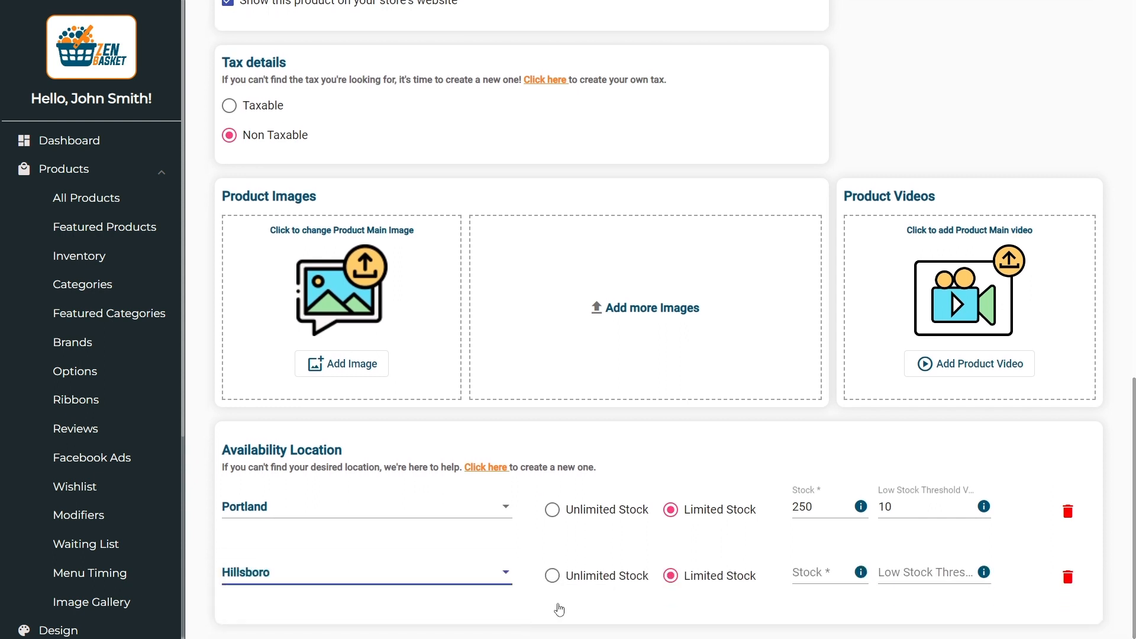
{"action": "left_click", "coordinate": [555, 578]}
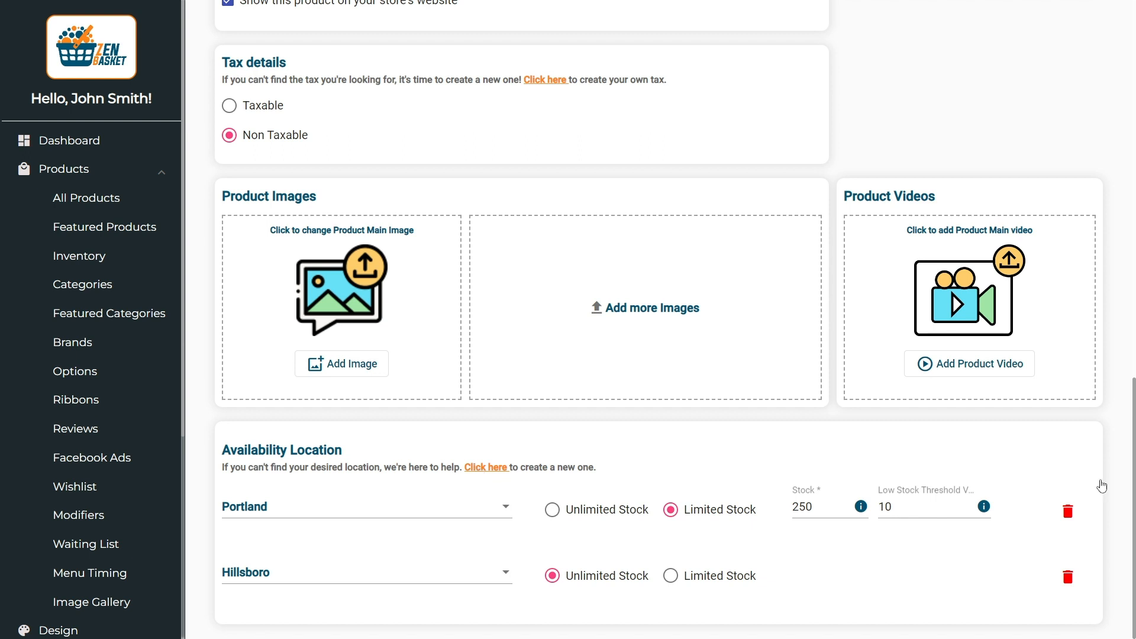
- Save the new product and return to the product list
{"action": "left_click_drag", "start_coordinate": [1126, 482], "coordinate": [1122, 102]}
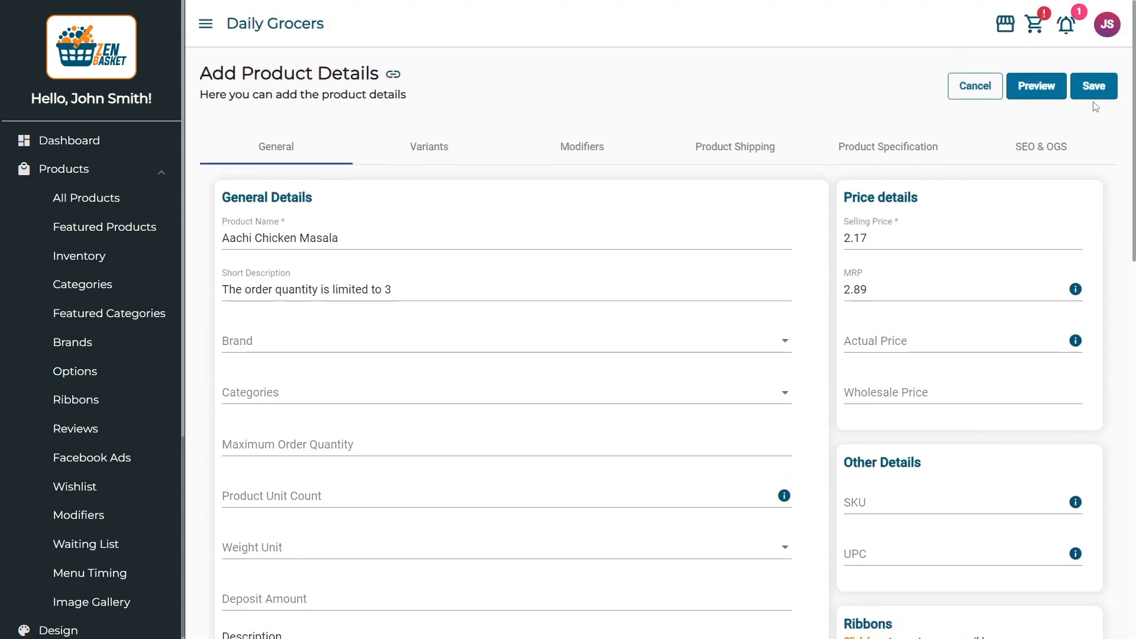
{"action": "left_click", "coordinate": [1093, 94]}
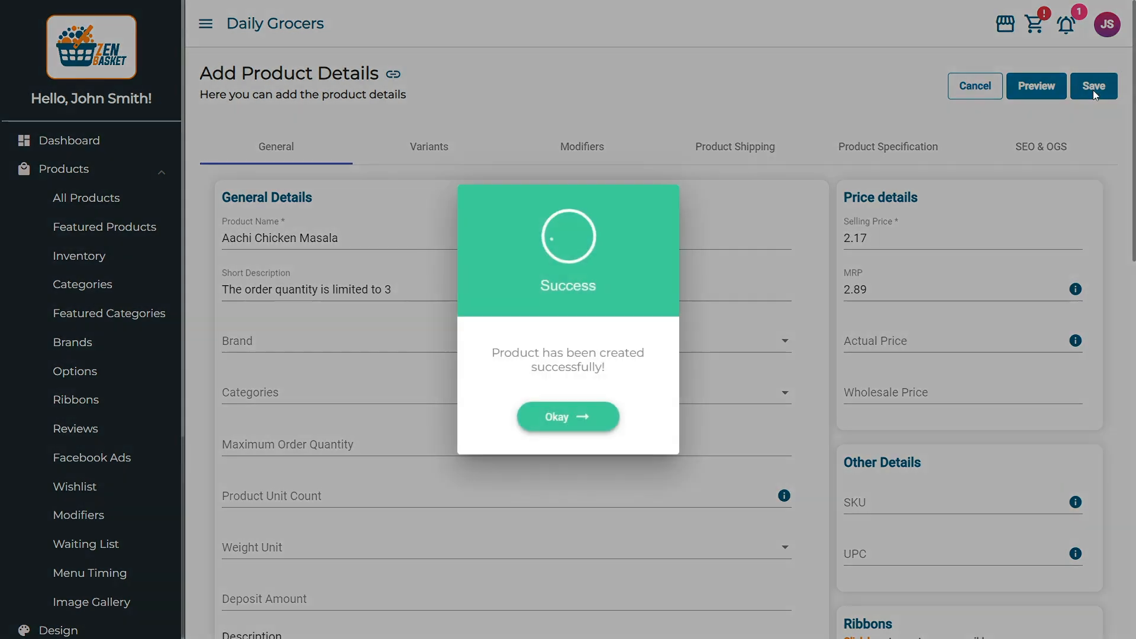
{"action": "left_click", "coordinate": [567, 423]}
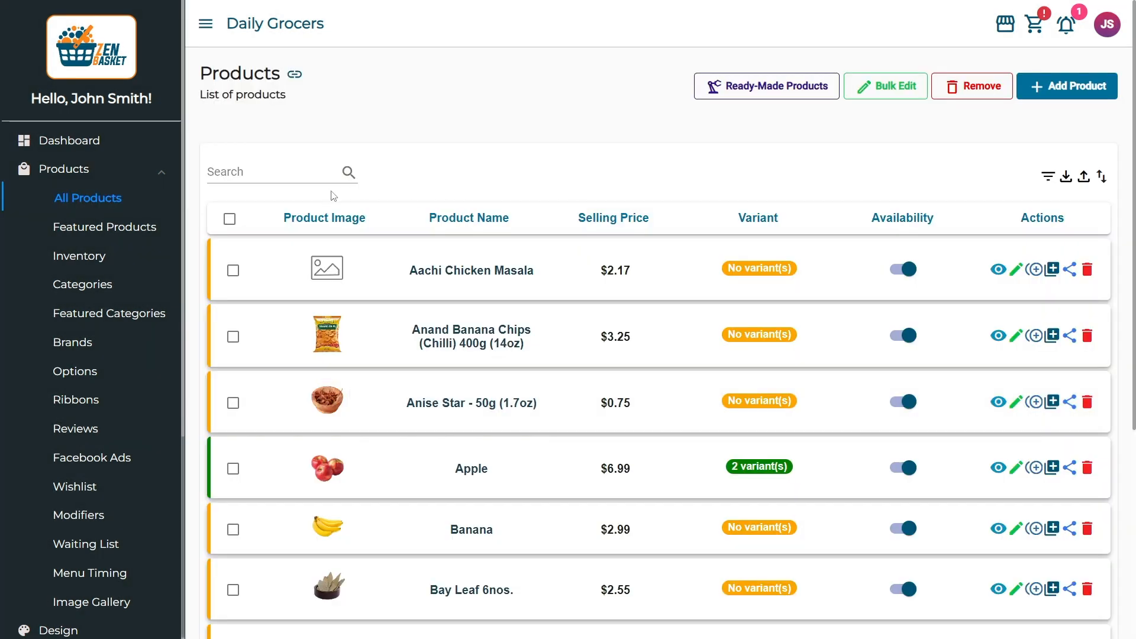
- Search the product list for "Aachi" and open Aachi Chicken Masala for editing
{"action": "left_click", "coordinate": [245, 173]}
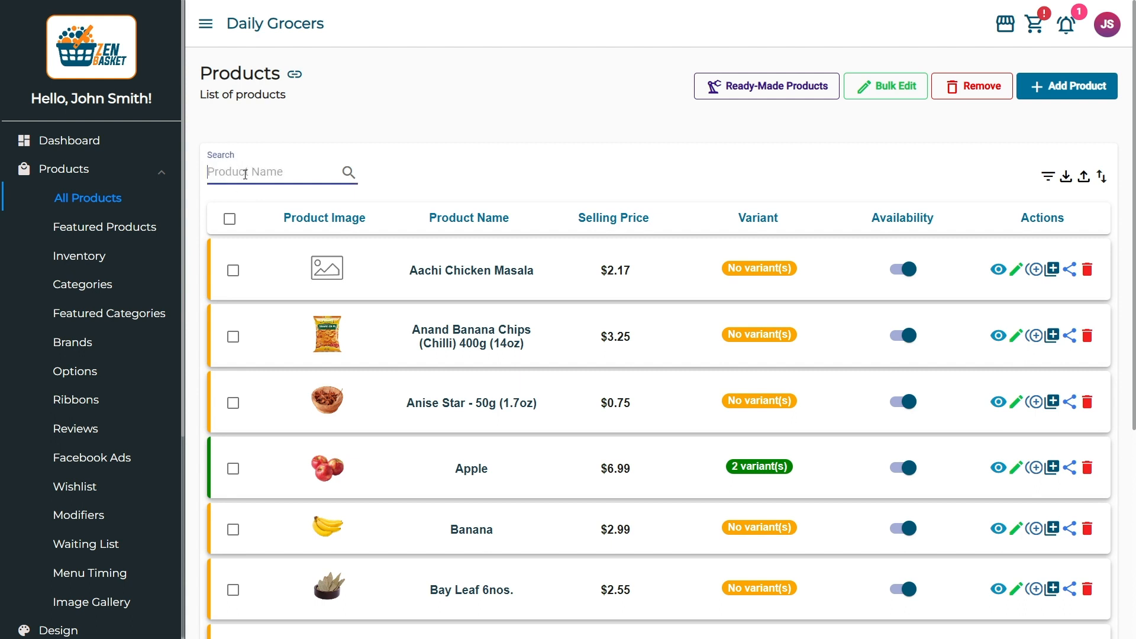
{"action": "type", "text": "Aachi"}
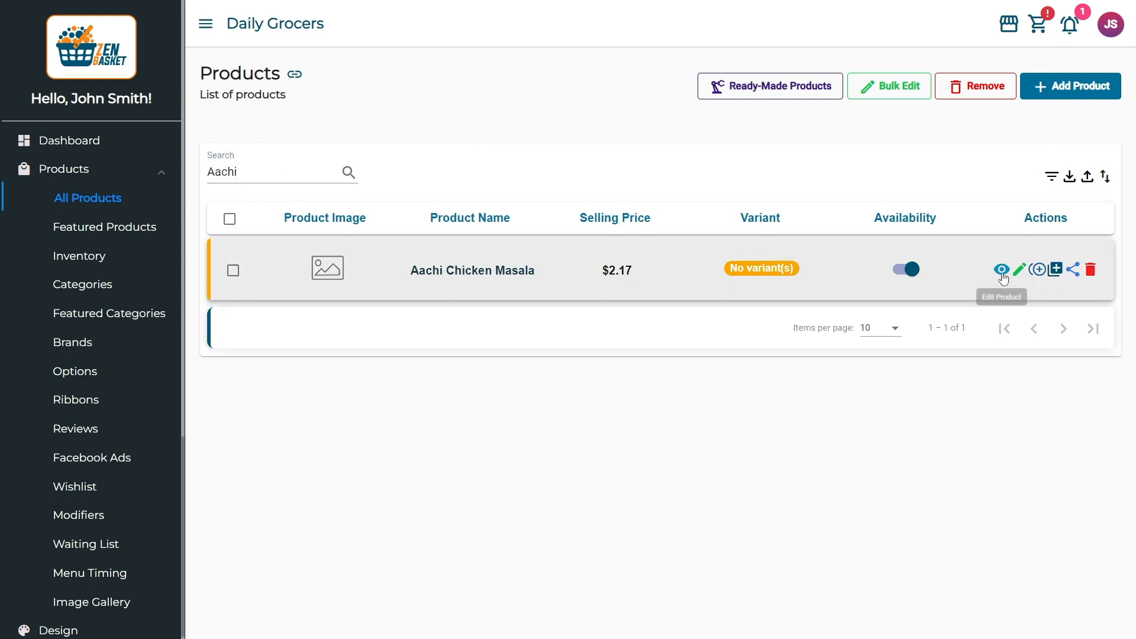
{"action": "left_click", "coordinate": [1002, 273]}
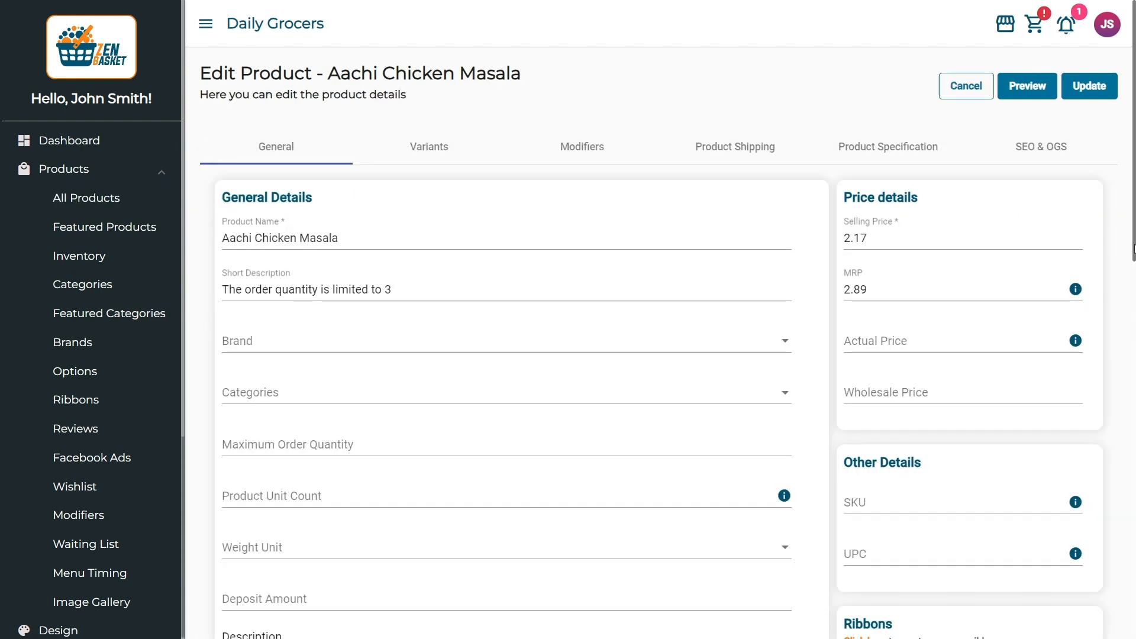
- Upload the Aachi Chicken Masala picture from the device as the product's main image
{"action": "scroll", "coordinate": [1003, 278], "scroll_direction": "down", "scroll_amount": 5}
{"action": "scroll", "coordinate": [673, 320], "scroll_direction": "down", "scroll_amount": 7}
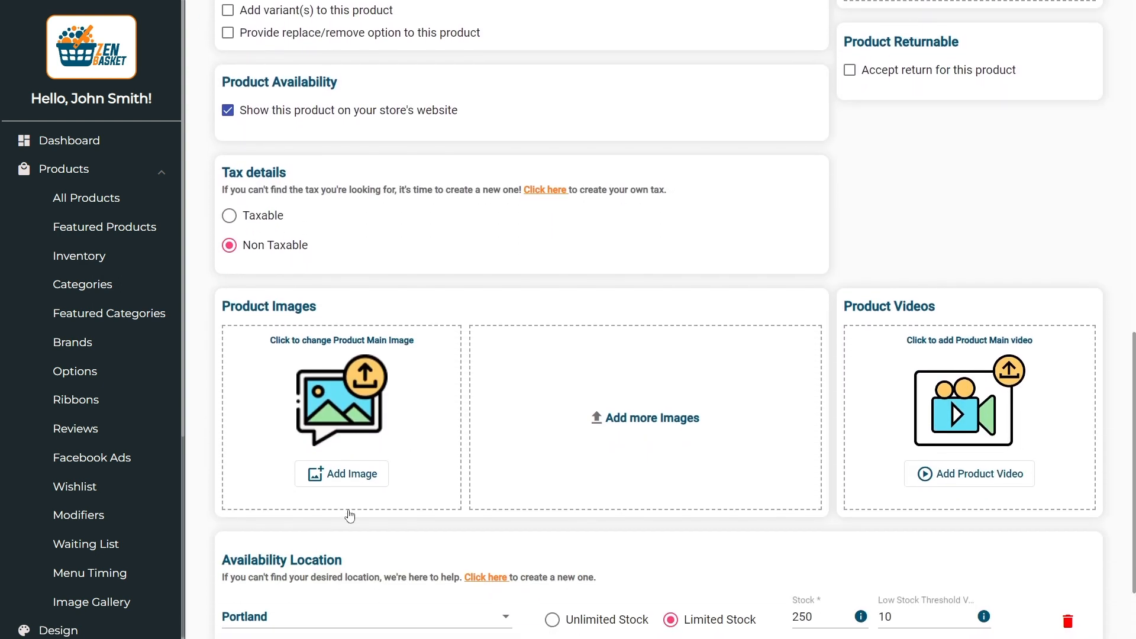
{"action": "left_click", "coordinate": [350, 483]}
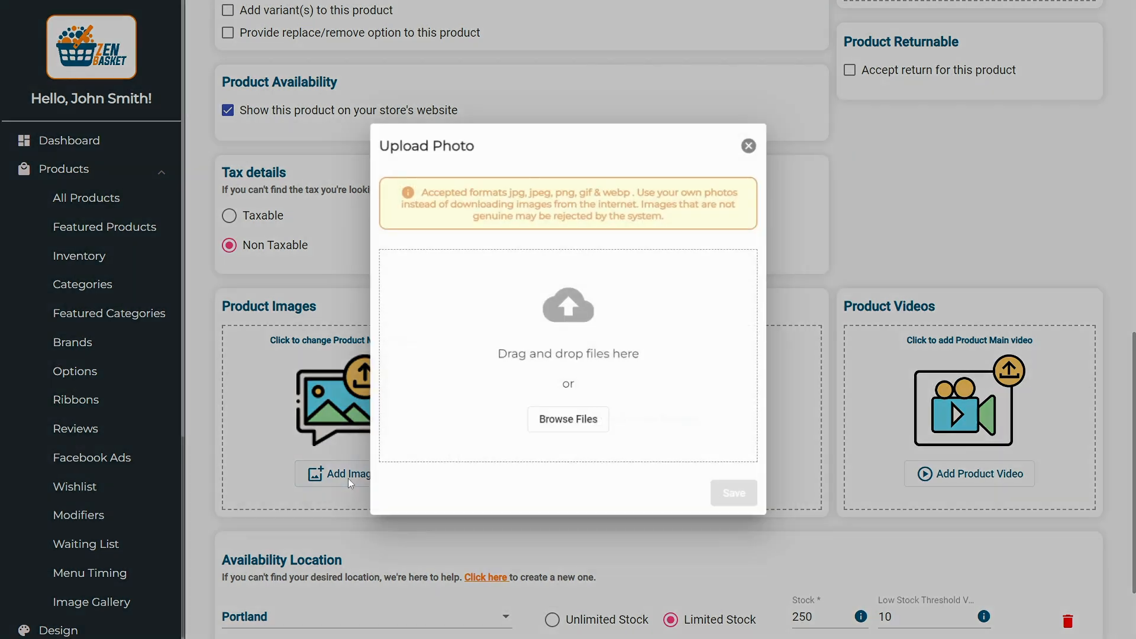
{"action": "left_click", "coordinate": [577, 431]}
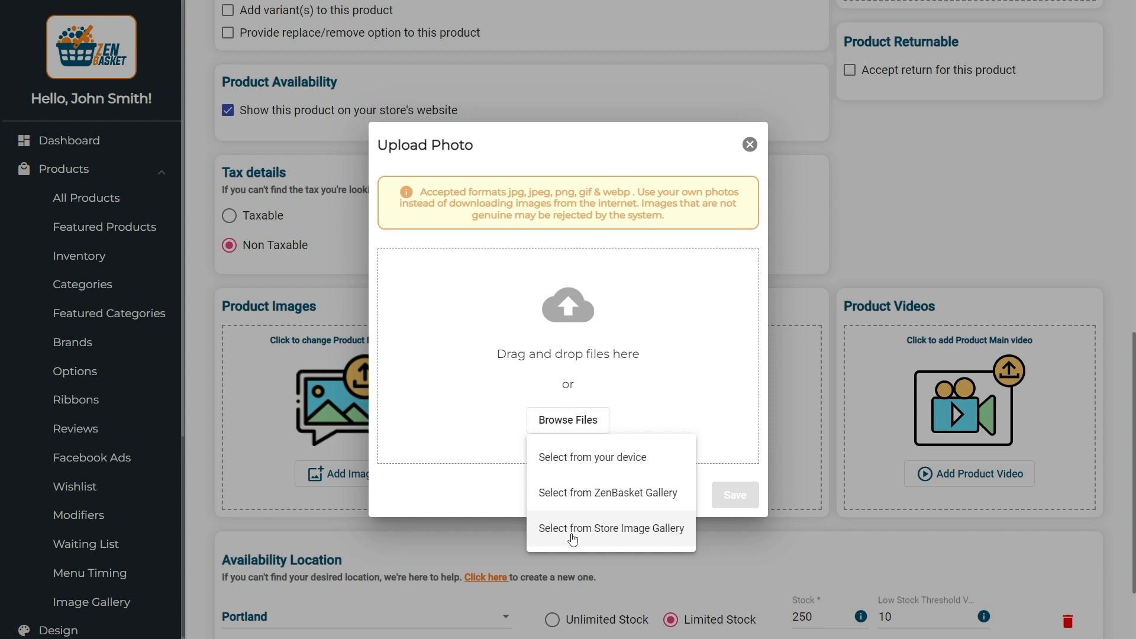
{"action": "left_click", "coordinate": [564, 458]}
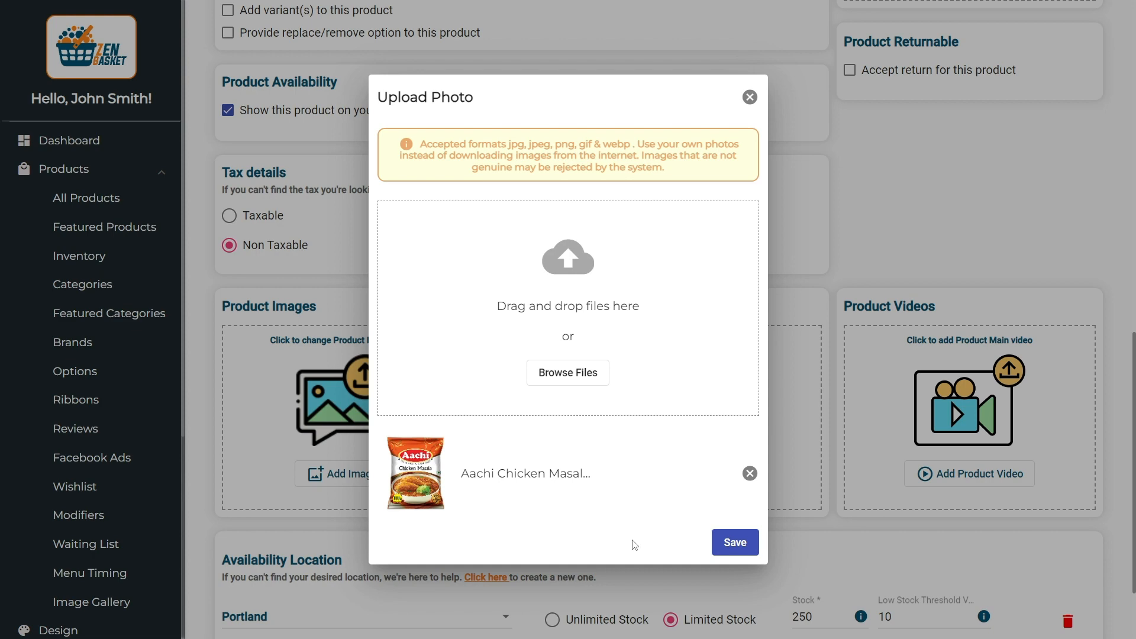
{"action": "left_click", "coordinate": [728, 540]}
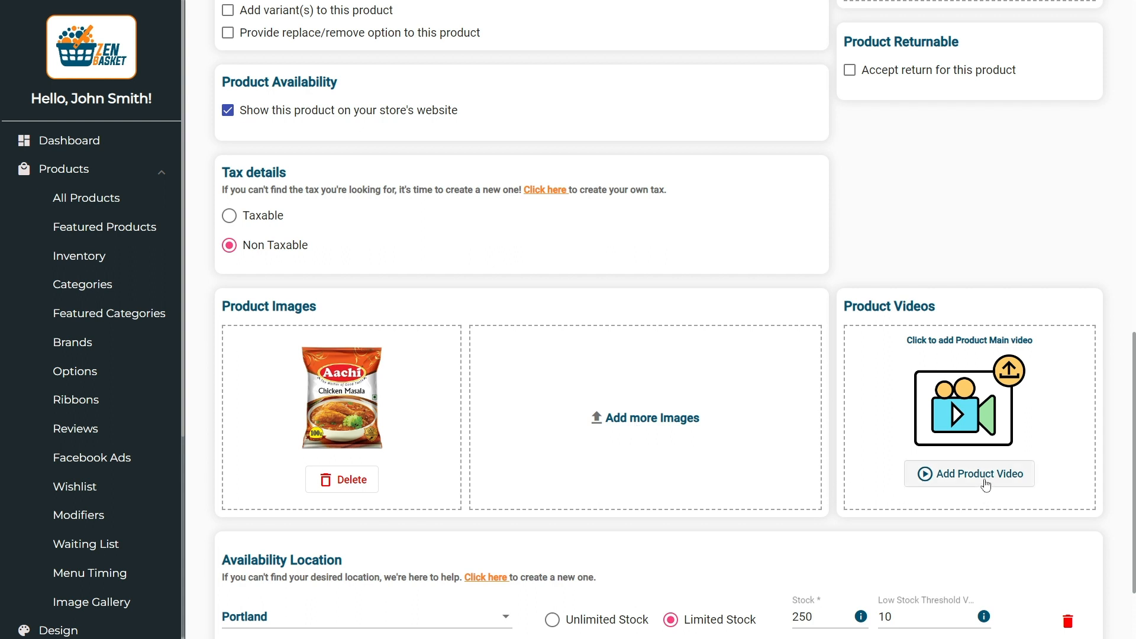
- Turn the option to show this product on the store's website off and back on
{"action": "scroll", "coordinate": [984, 485], "scroll_direction": "up", "scroll_amount": 5}
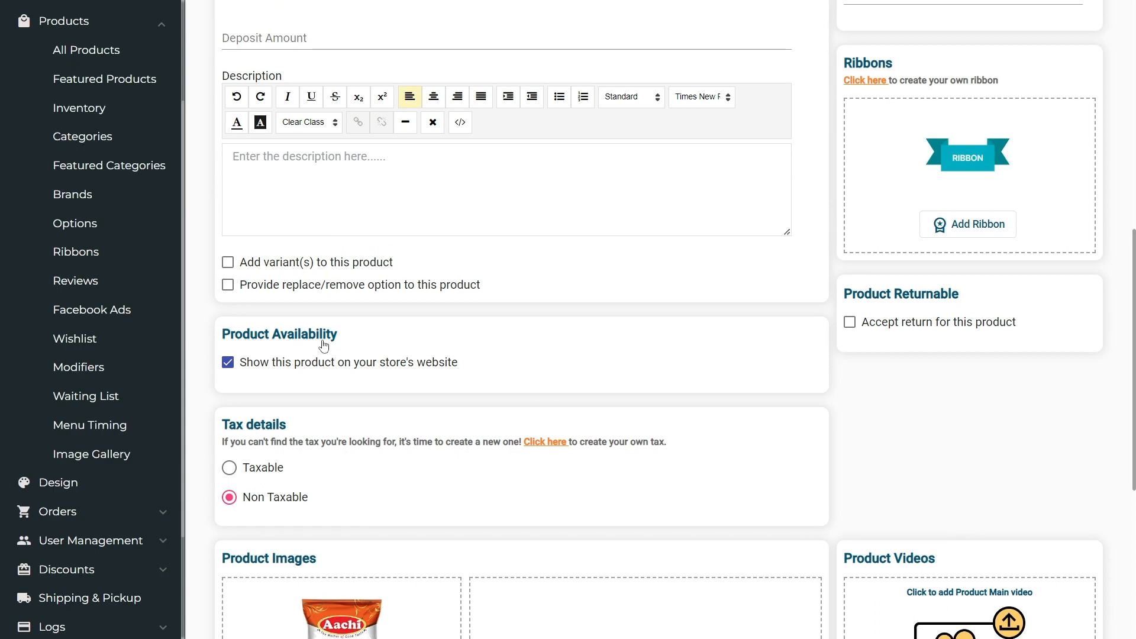
{"action": "left_click", "coordinate": [229, 372]}
{"action": "left_click", "coordinate": [228, 372]}
{"action": "scroll", "coordinate": [229, 372], "scroll_direction": "up", "scroll_amount": 10}
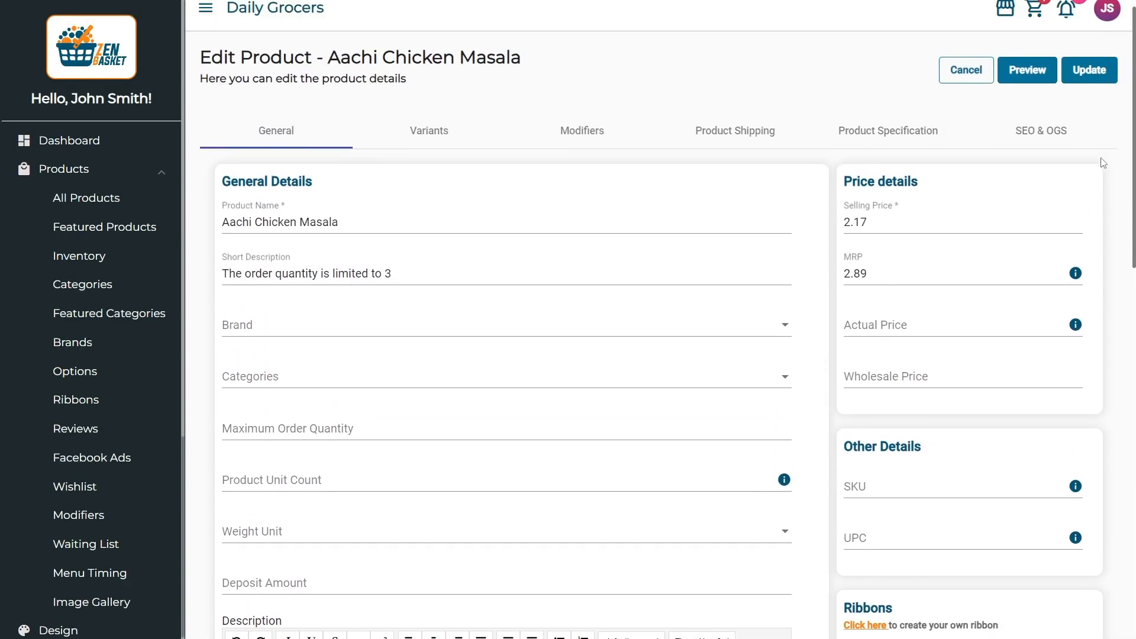
- Switch to the Daily Grocers storefront and choose Portland as the shopping location
{"action": "left_click", "coordinate": [1000, 40]}
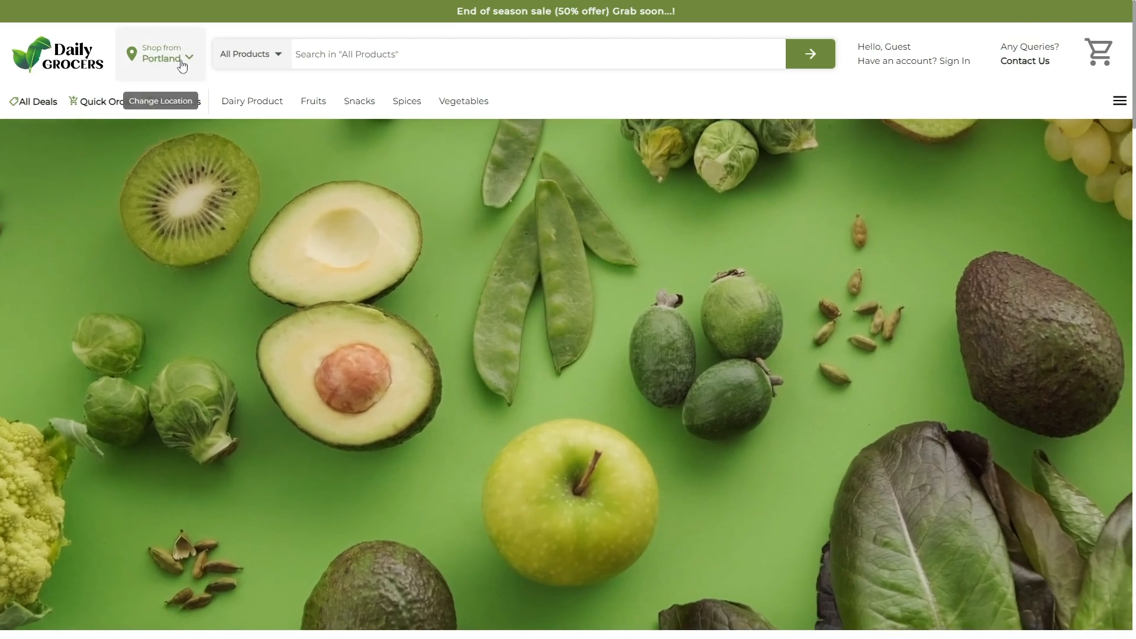
{"action": "left_click", "coordinate": [180, 59]}
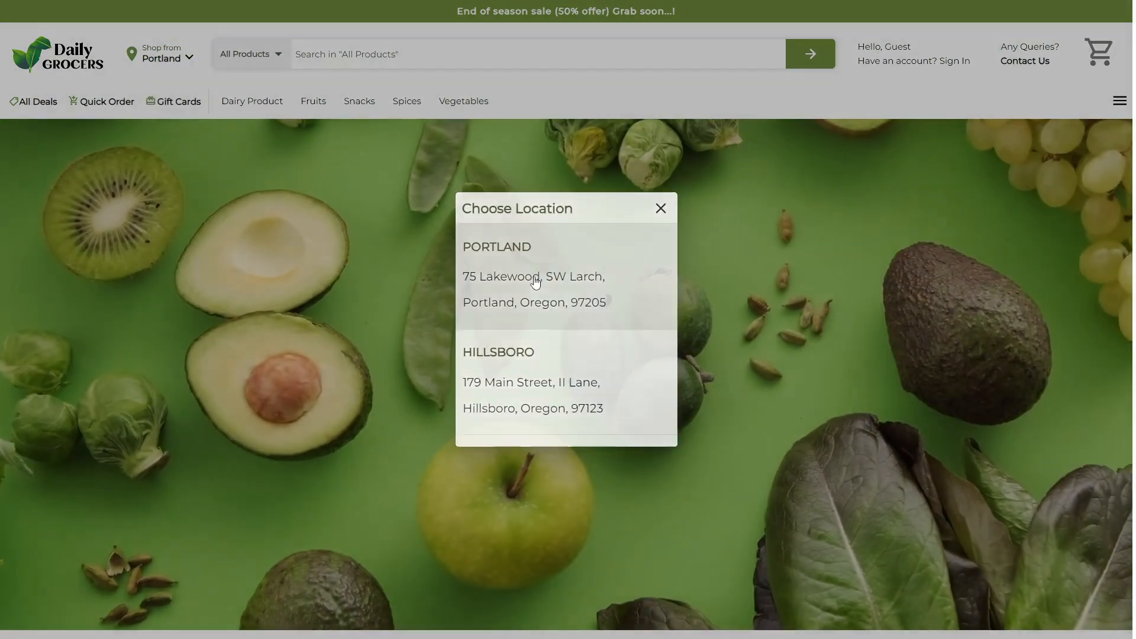
{"action": "left_click", "coordinate": [533, 277]}
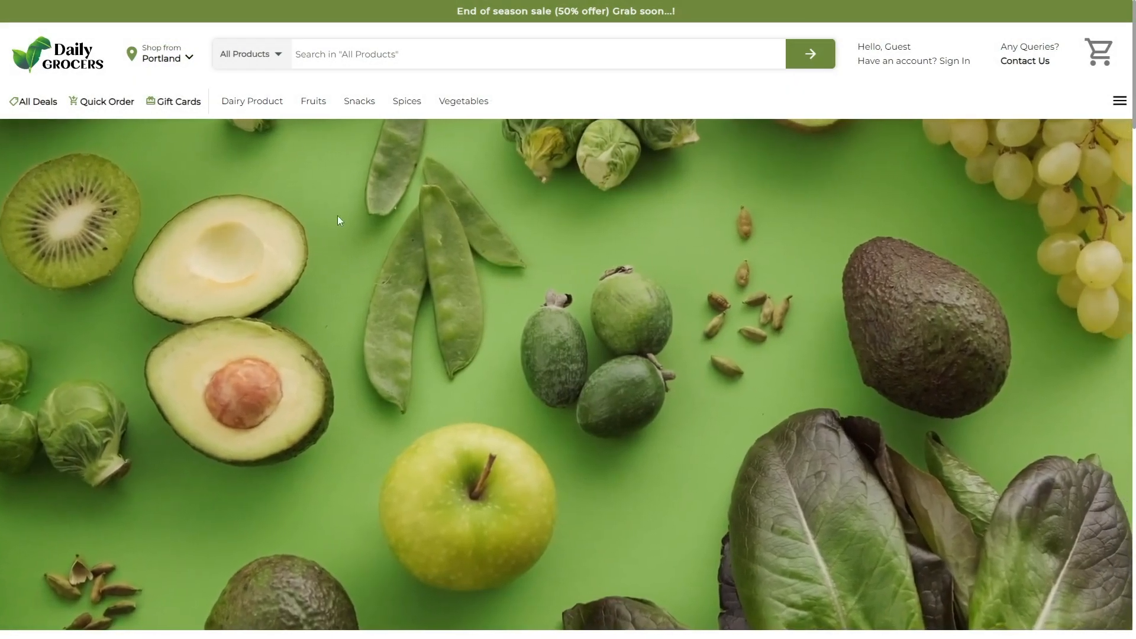
- Search all products on the storefront for "Aachi Chicken Masala"
{"action": "left_click", "coordinate": [335, 53]}
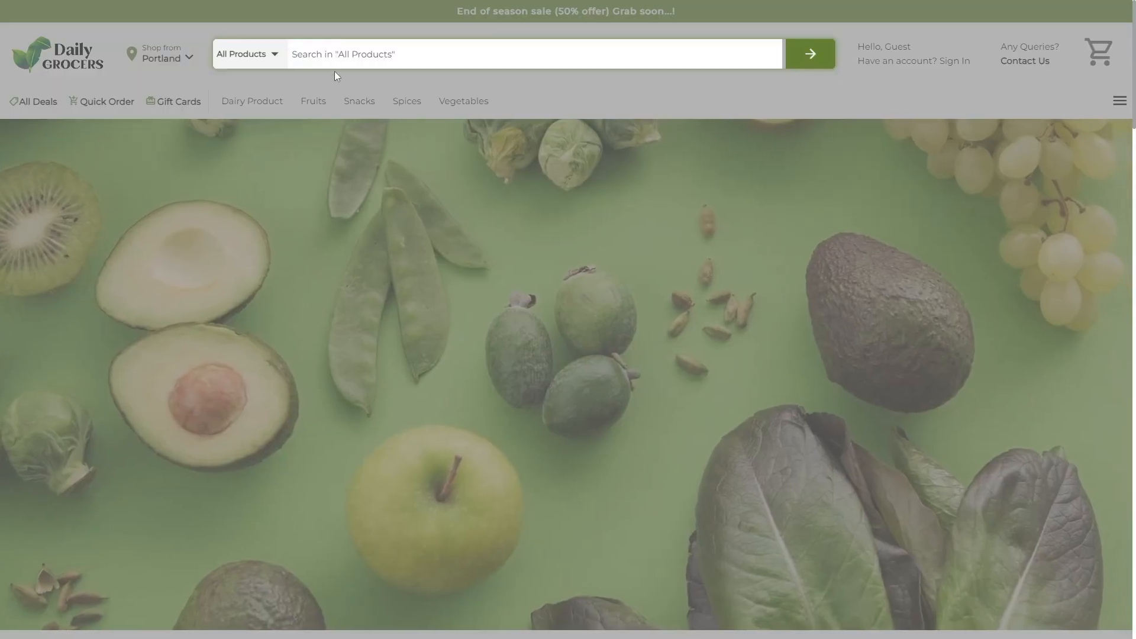
{"action": "type", "text": "Aachi Chicken Masala"}
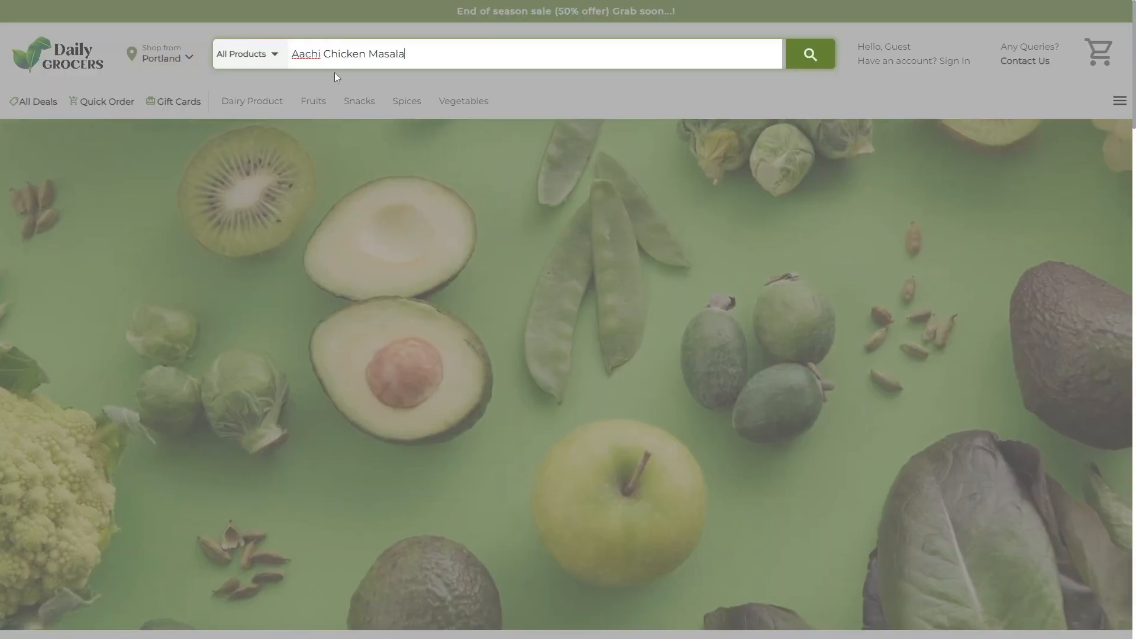
{"action": "key", "text": "Return"}
{"action": "mouse_move", "coordinate": [336, 228]}
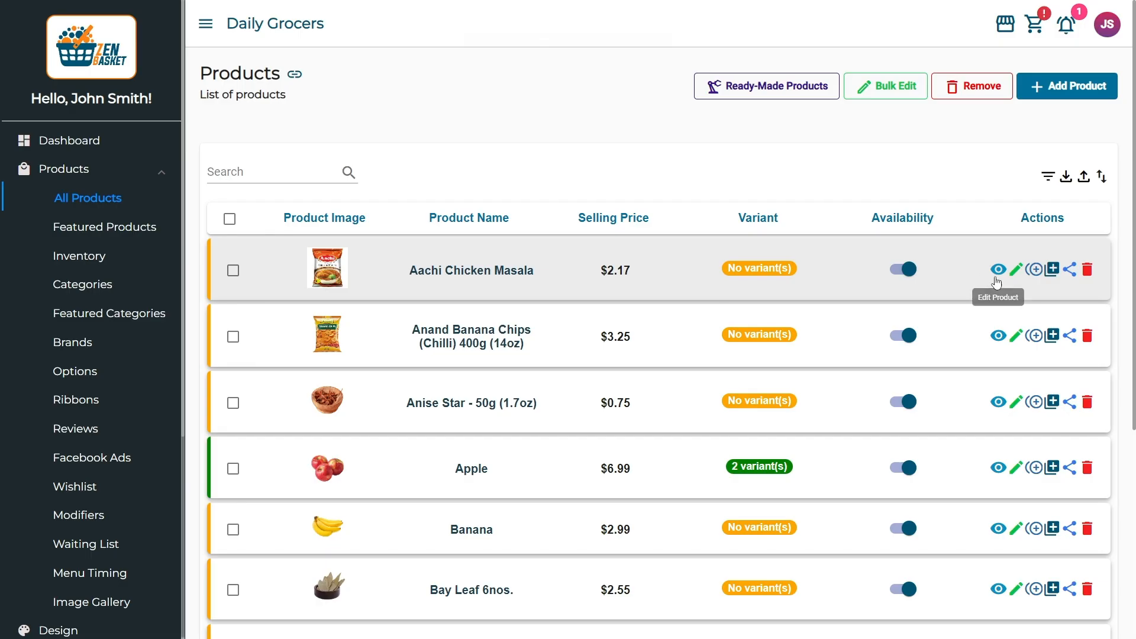
- Switch to the Zenbasket admin, open Aachi Chicken Masala for editing and set its brand to Aachi
{"action": "left_click", "coordinate": [997, 281]}
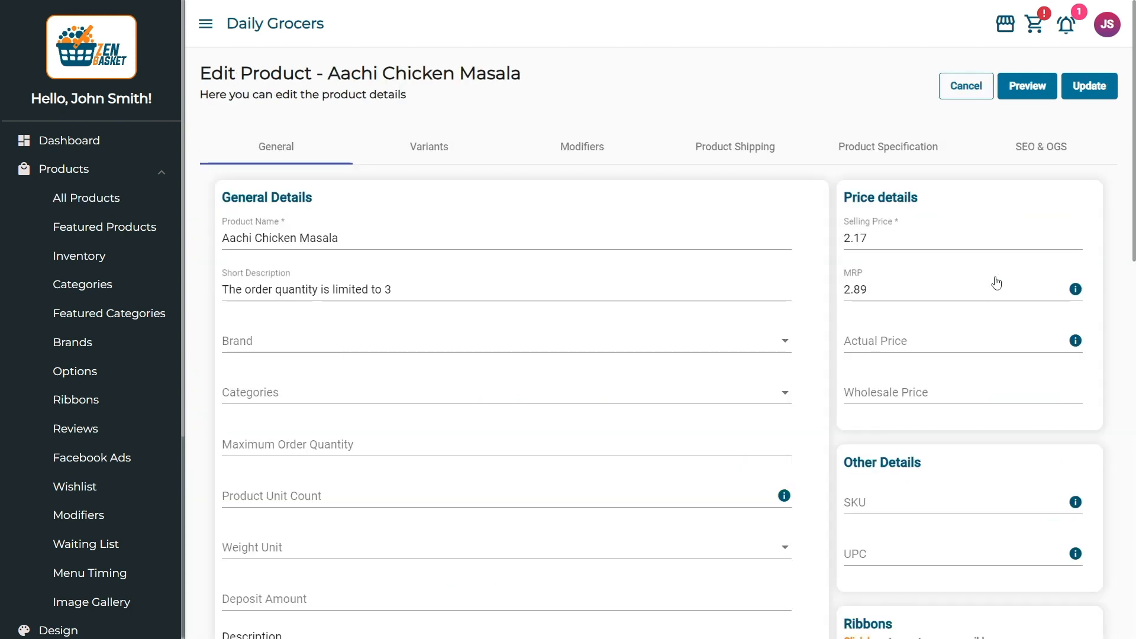
{"action": "left_click", "coordinate": [678, 343]}
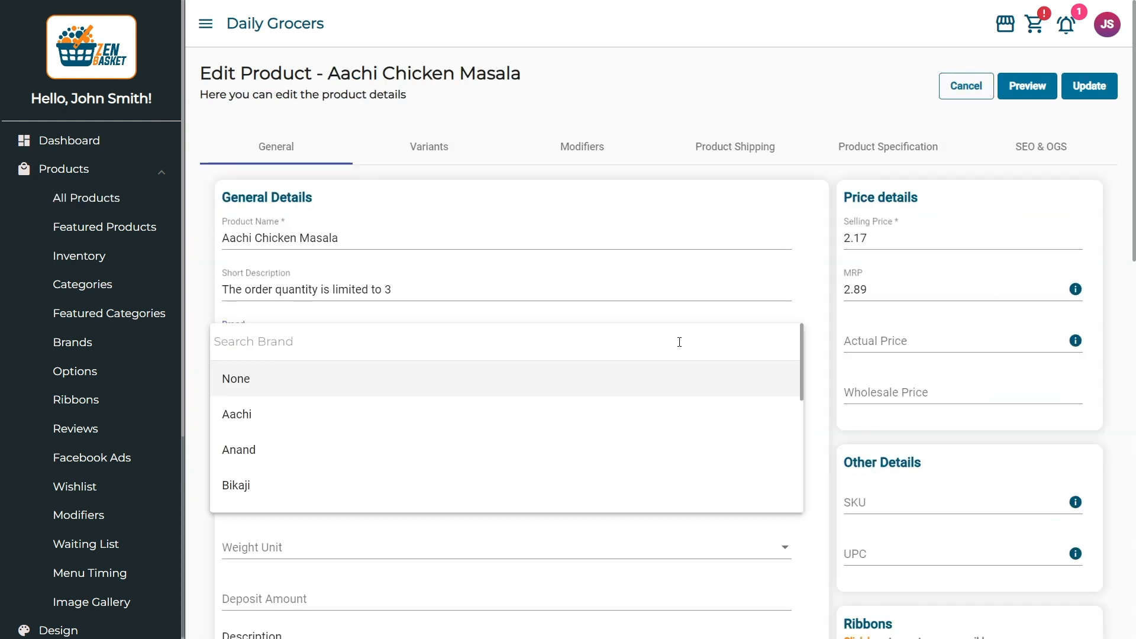
{"action": "left_click", "coordinate": [680, 422]}
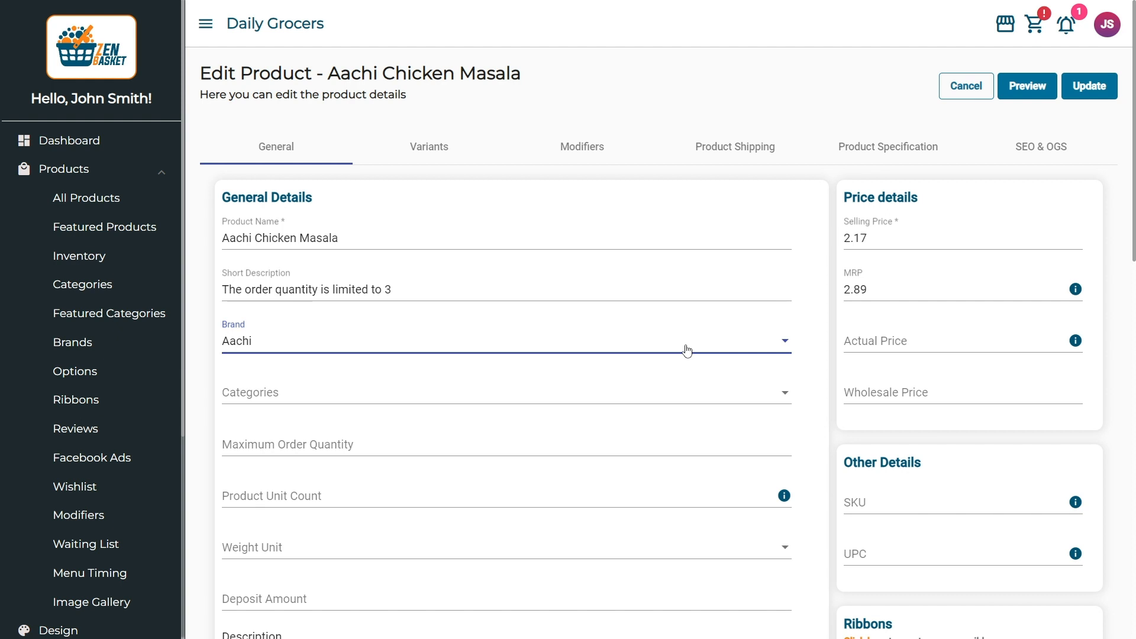
- Assign the product to the Masala and Spices categories and save the update
{"action": "left_click", "coordinate": [686, 405]}
{"action": "left_click", "coordinate": [232, 501]}
{"action": "left_click_drag", "start_coordinate": [829, 513], "coordinate": [829, 564]}
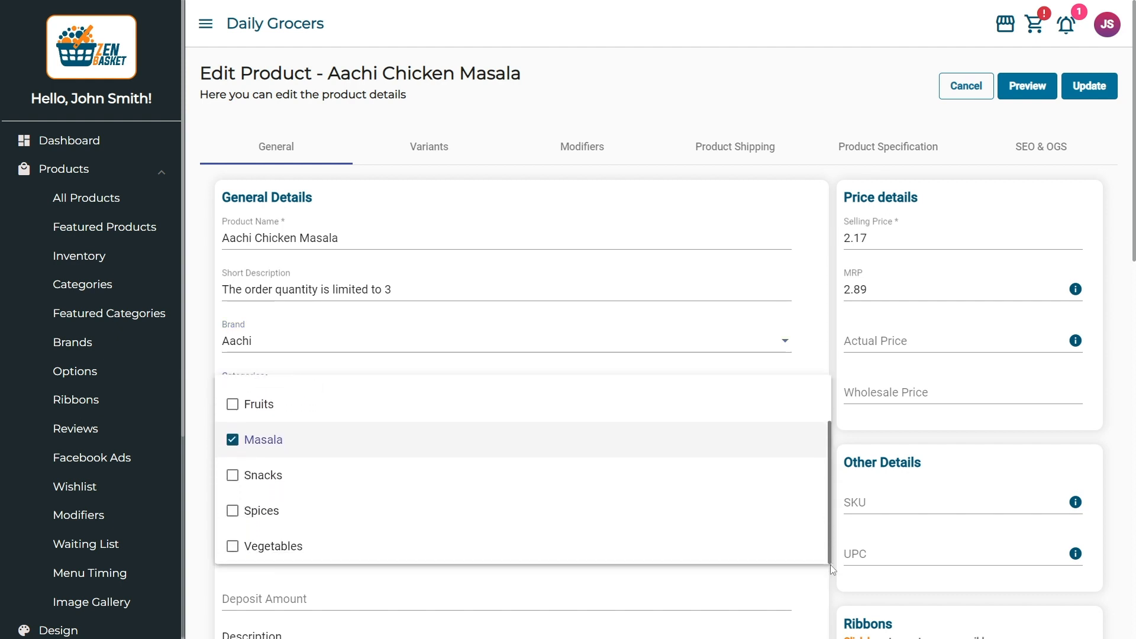
{"action": "left_click", "coordinate": [233, 512]}
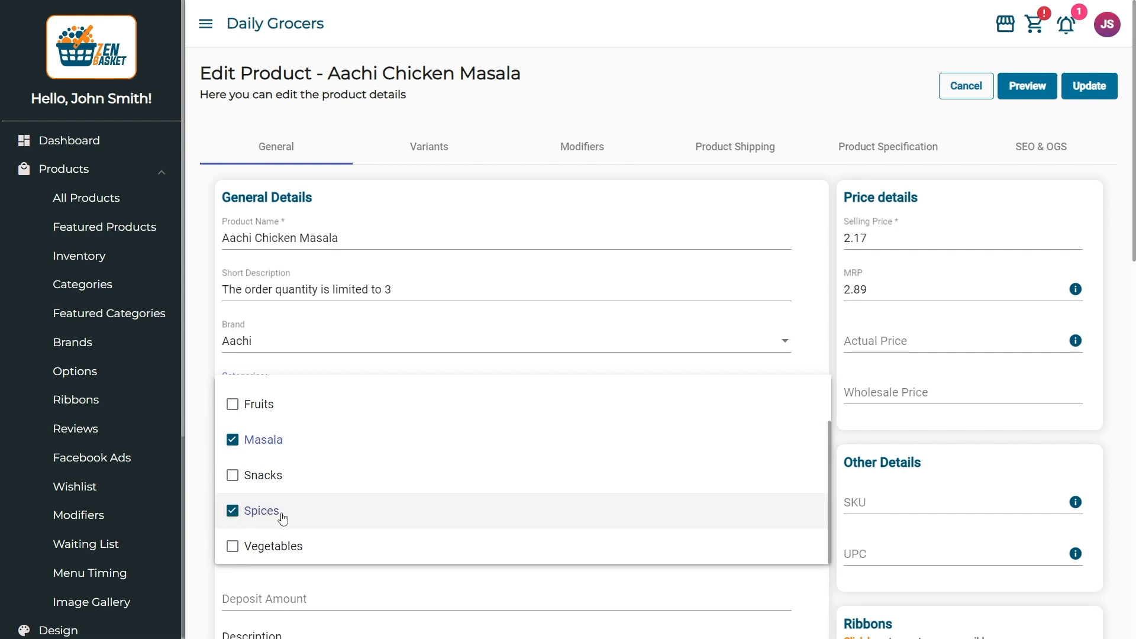
{"action": "left_click", "coordinate": [1105, 196]}
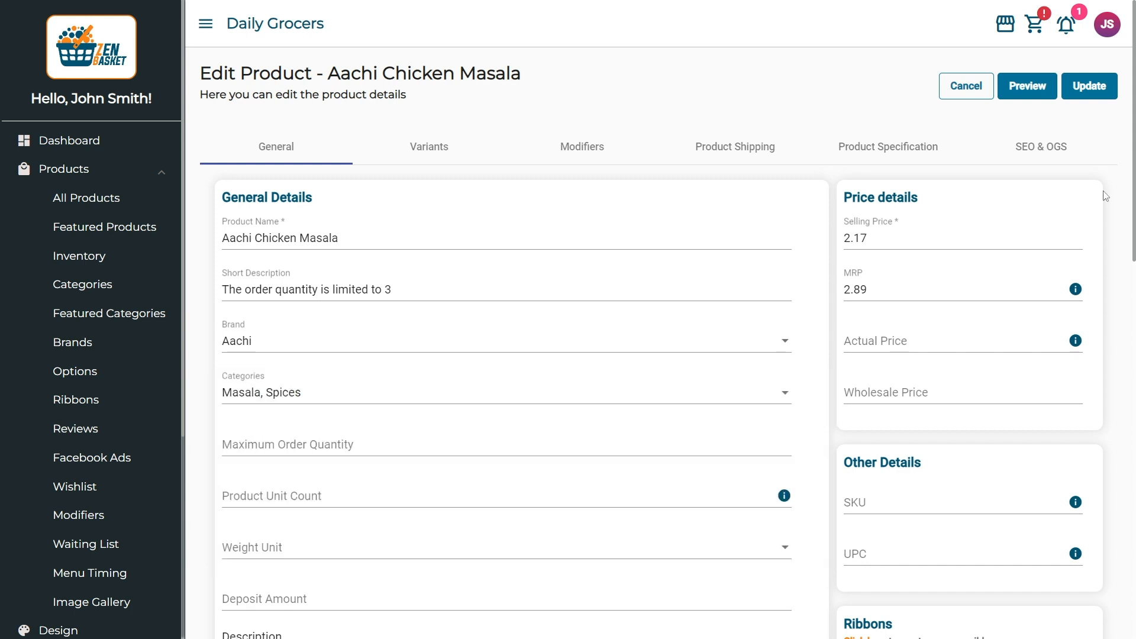
{"action": "left_click", "coordinate": [1098, 85]}
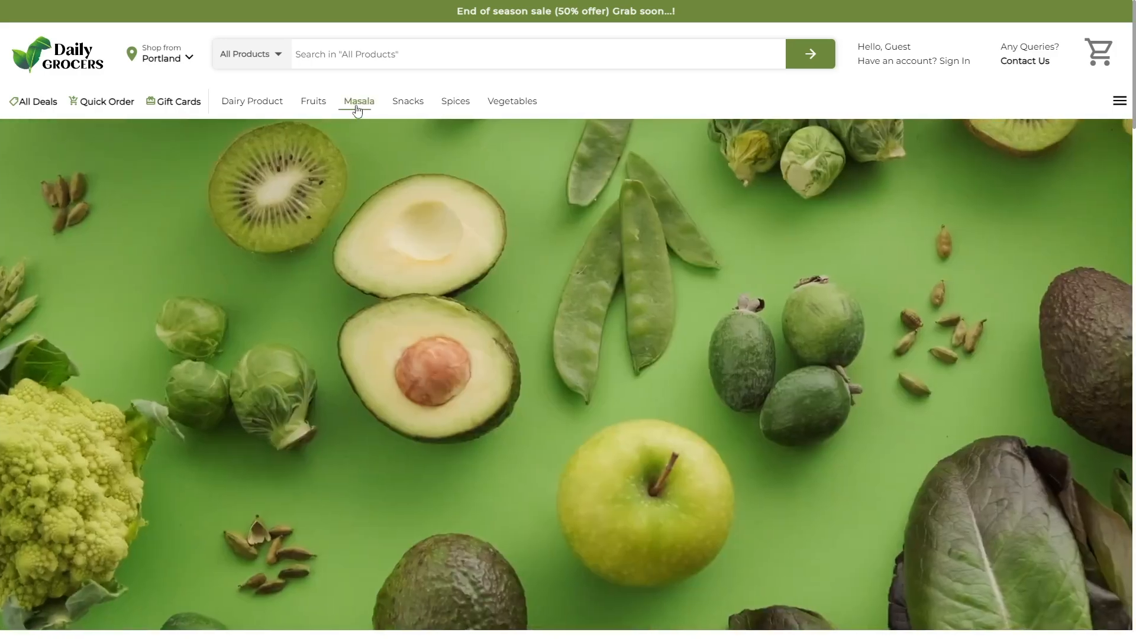
- On the Daily Grocers storefront, filter the Masala category by the brand Aachi and open Aachi Chicken Masala
{"action": "left_click", "coordinate": [357, 103]}
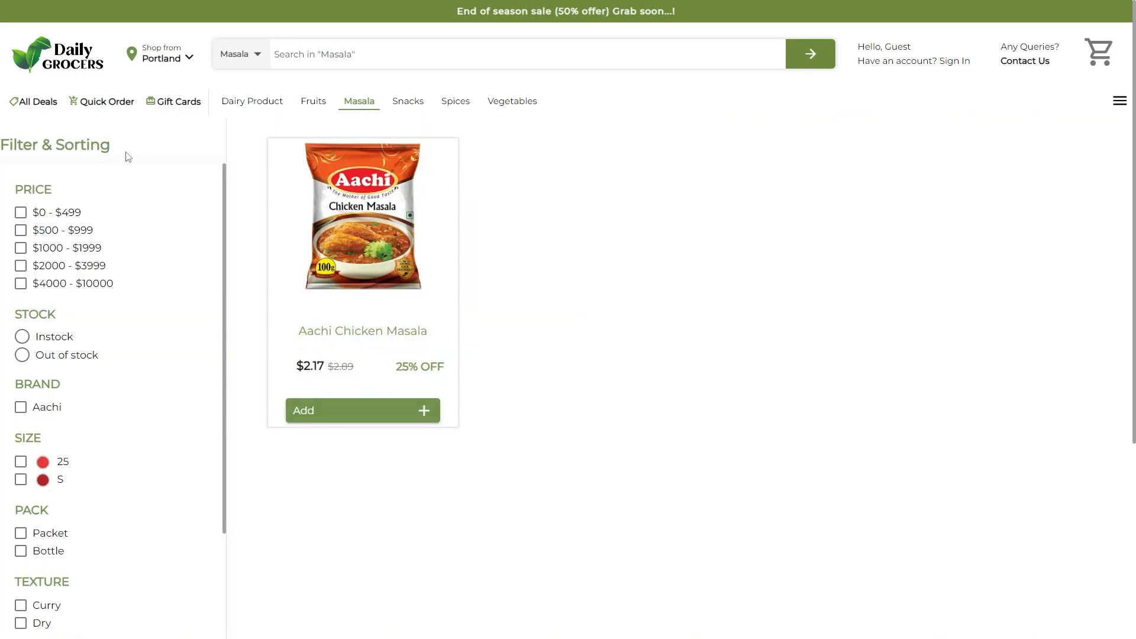
{"action": "left_click", "coordinate": [20, 409]}
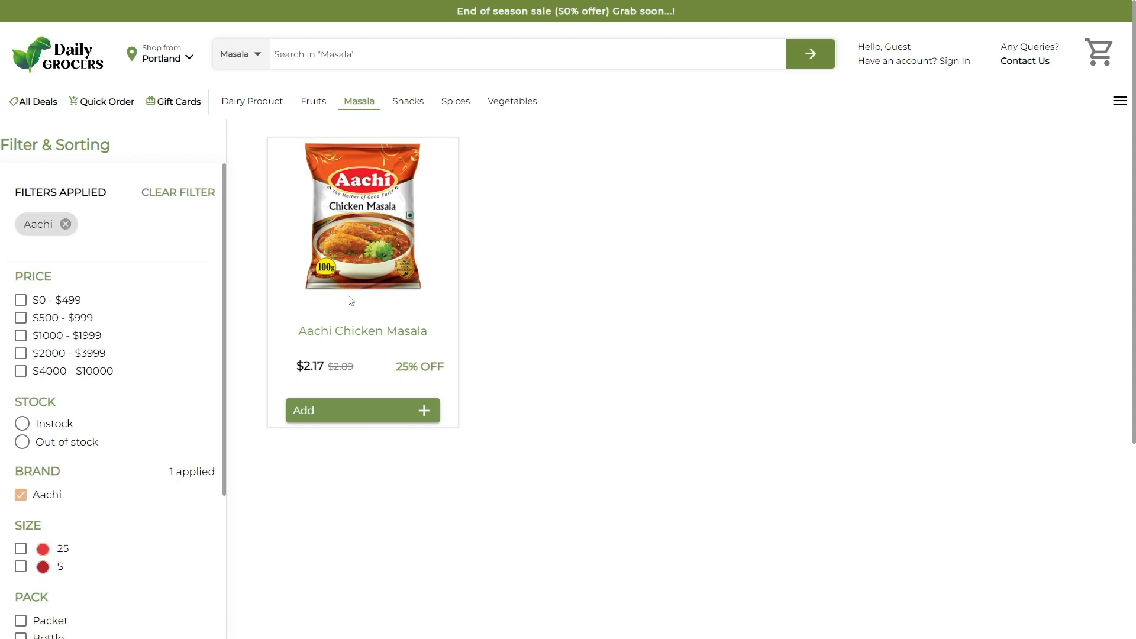
{"action": "left_click", "coordinate": [350, 227]}
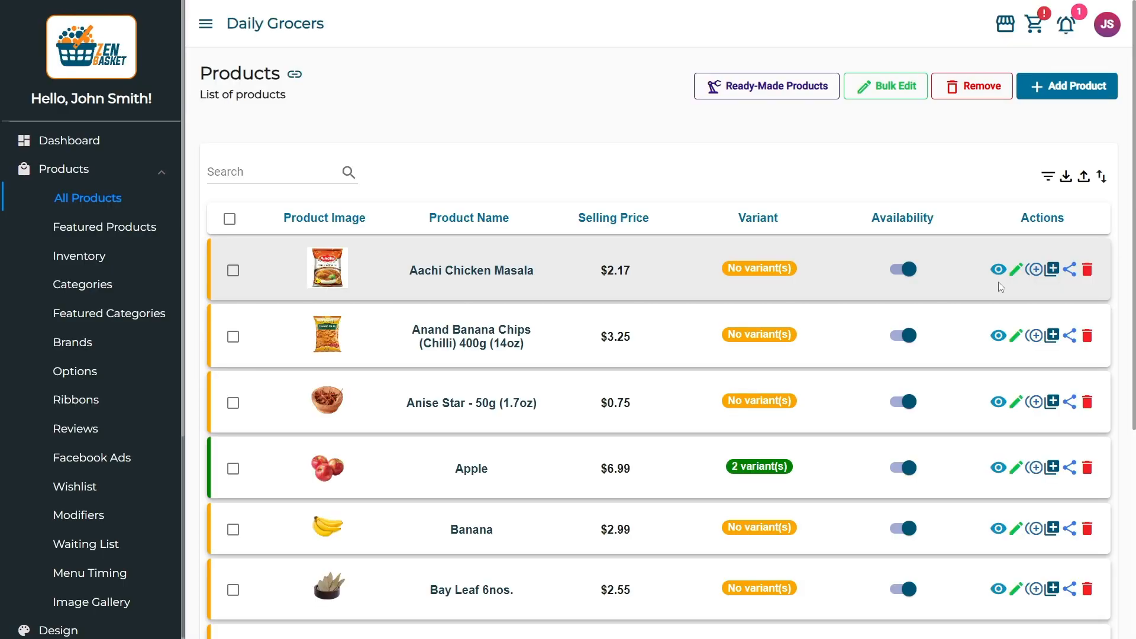
- Reopen Aachi Chicken Masala for editing in the Zenbasket admin and set maximum order quantity 9 and product unit count 3
{"action": "left_click", "coordinate": [1000, 282]}
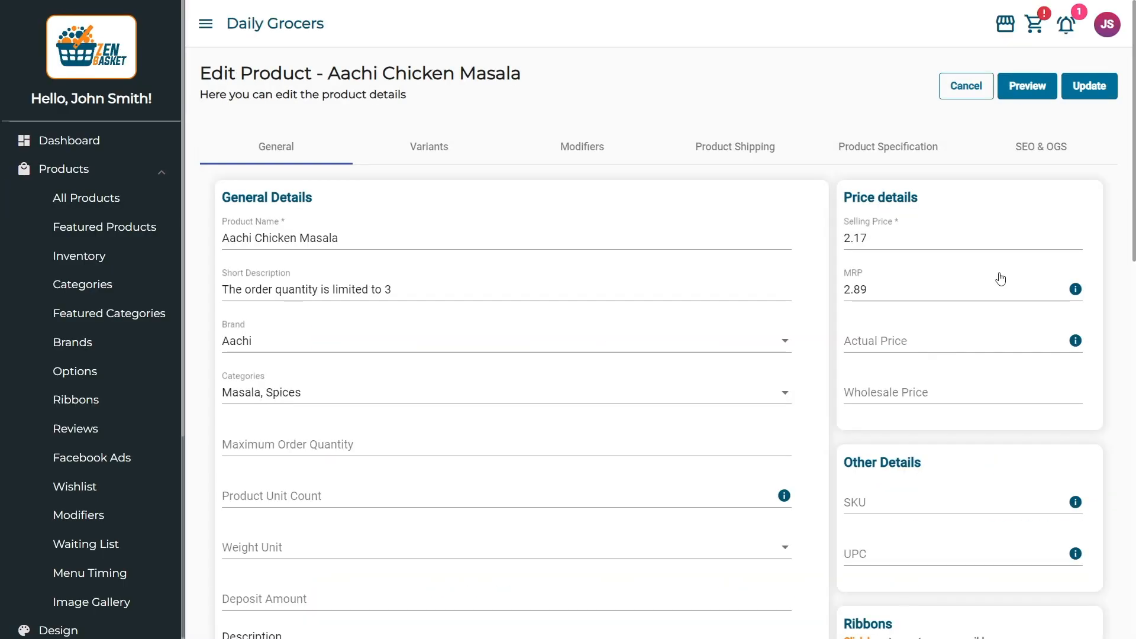
{"action": "left_click", "coordinate": [570, 443]}
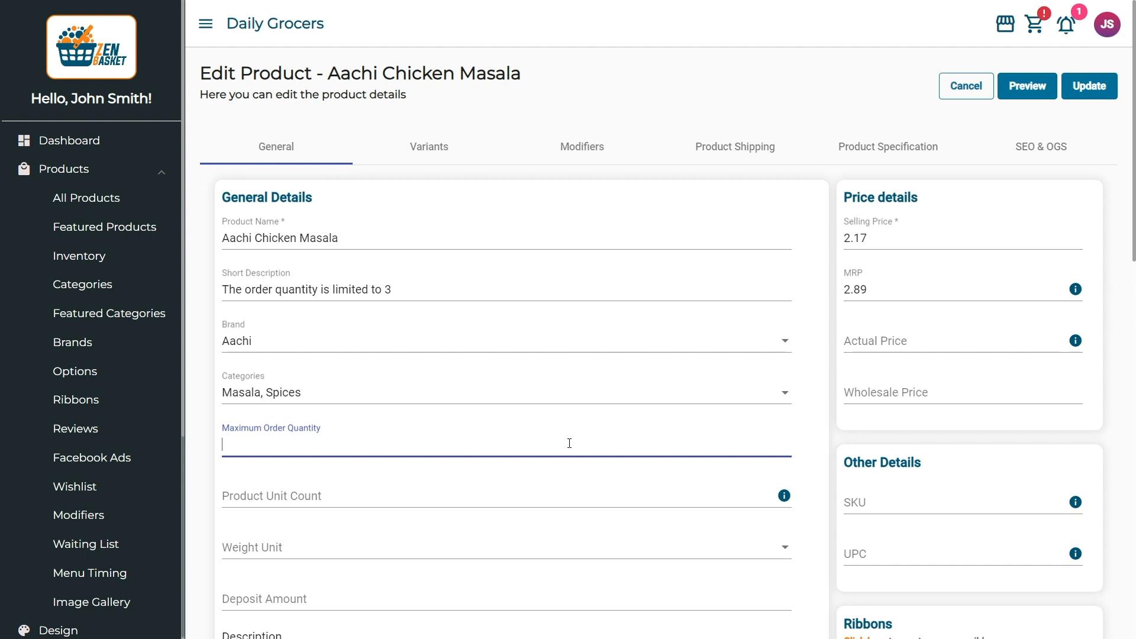
{"action": "type", "text": "9"}
{"action": "left_click", "coordinate": [569, 496]}
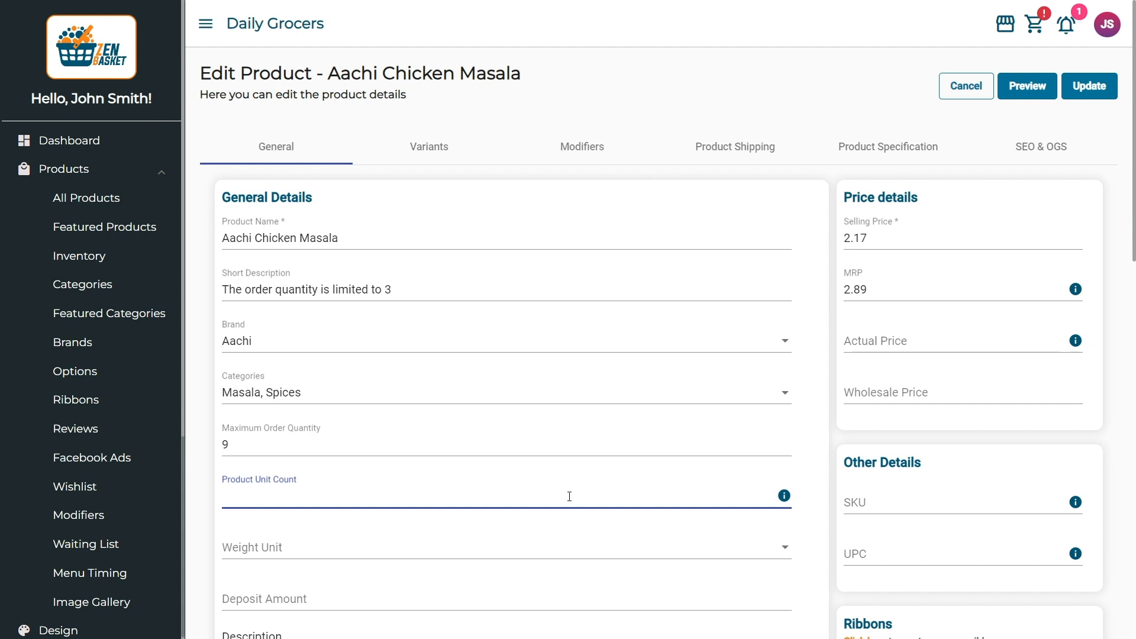
{"action": "type", "text": "5"}
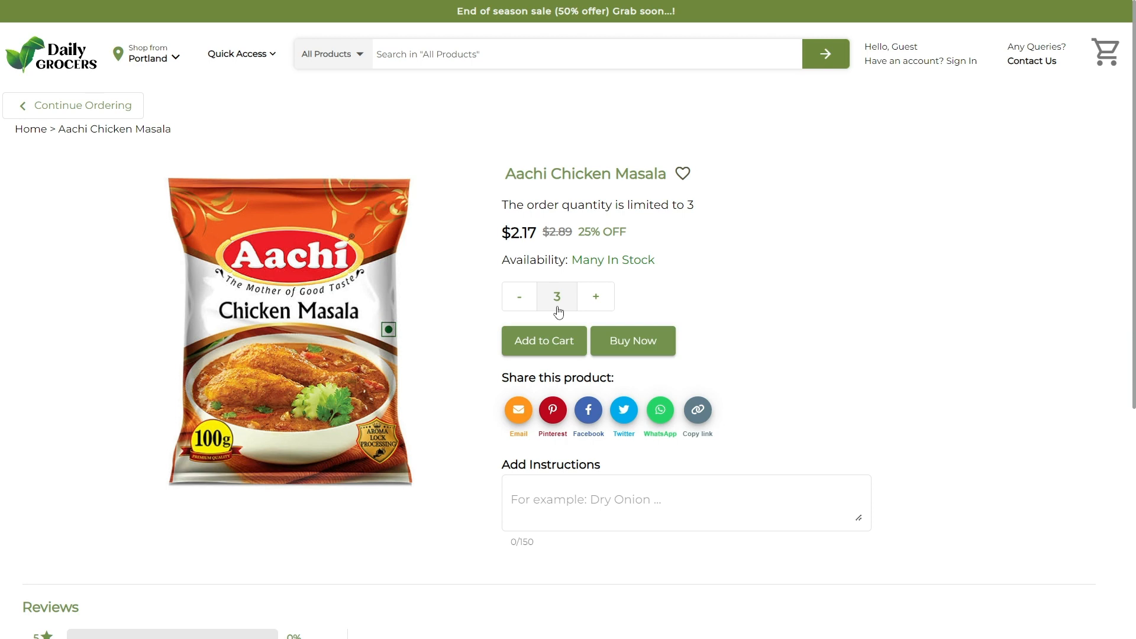
- On the product's Daily Grocers storefront page, raise the order quantity repeatedly to check its increments and limit
{"action": "left_click", "coordinate": [599, 301]}
{"action": "left_click", "coordinate": [600, 301]}
{"action": "left_click", "coordinate": [599, 301]}
{"action": "left_click", "coordinate": [601, 303]}
{"action": "left_click", "coordinate": [601, 303]}
{"action": "left_click", "coordinate": [601, 303]}
{"action": "left_click", "coordinate": [602, 302]}
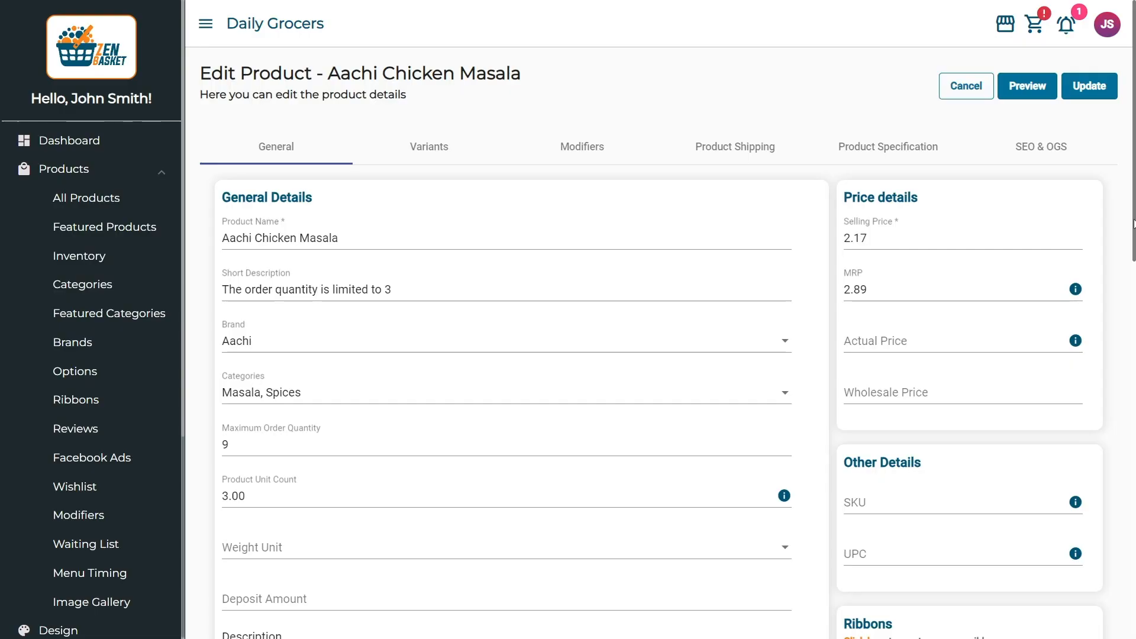
- Back in the Zenbasket product editor, set the weight unit of Aachi Chicken Masala to gms
{"action": "scroll", "coordinate": [1134, 322], "scroll_direction": "down", "scroll_amount": 4}
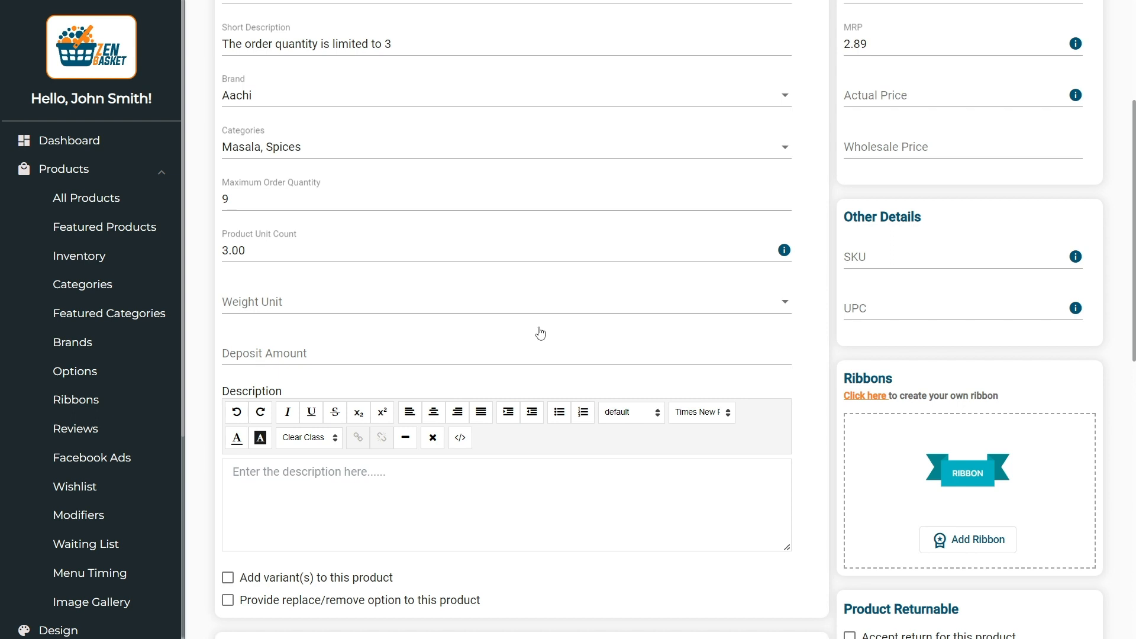
{"action": "left_click", "coordinate": [536, 307]}
{"action": "scroll", "coordinate": [793, 325], "scroll_direction": "down", "scroll_amount": 3}
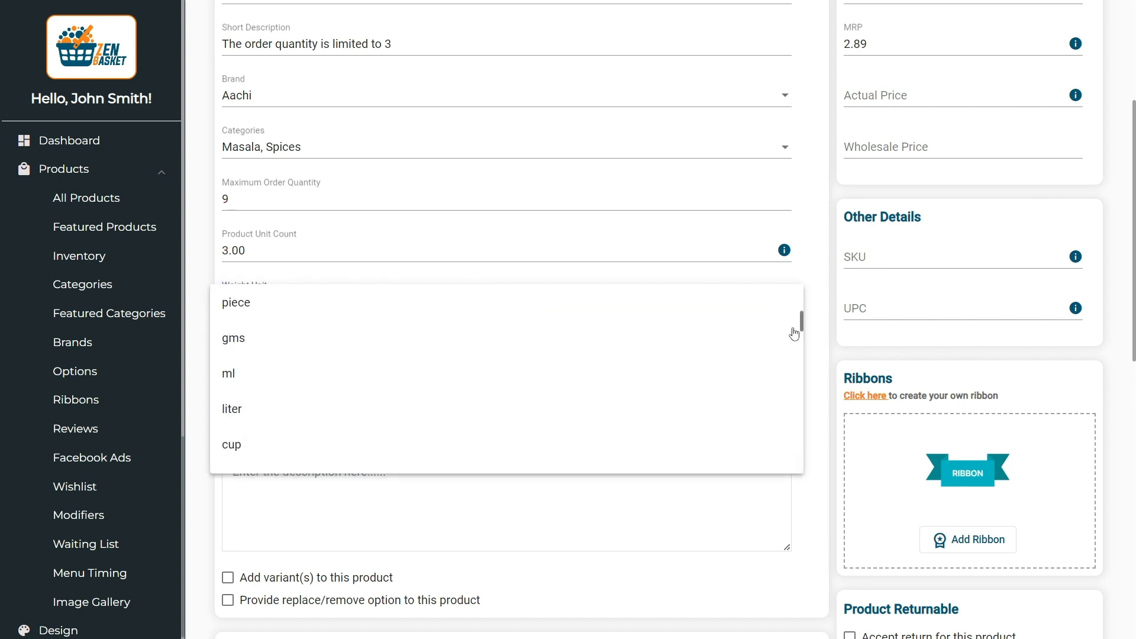
{"action": "left_click", "coordinate": [649, 334]}
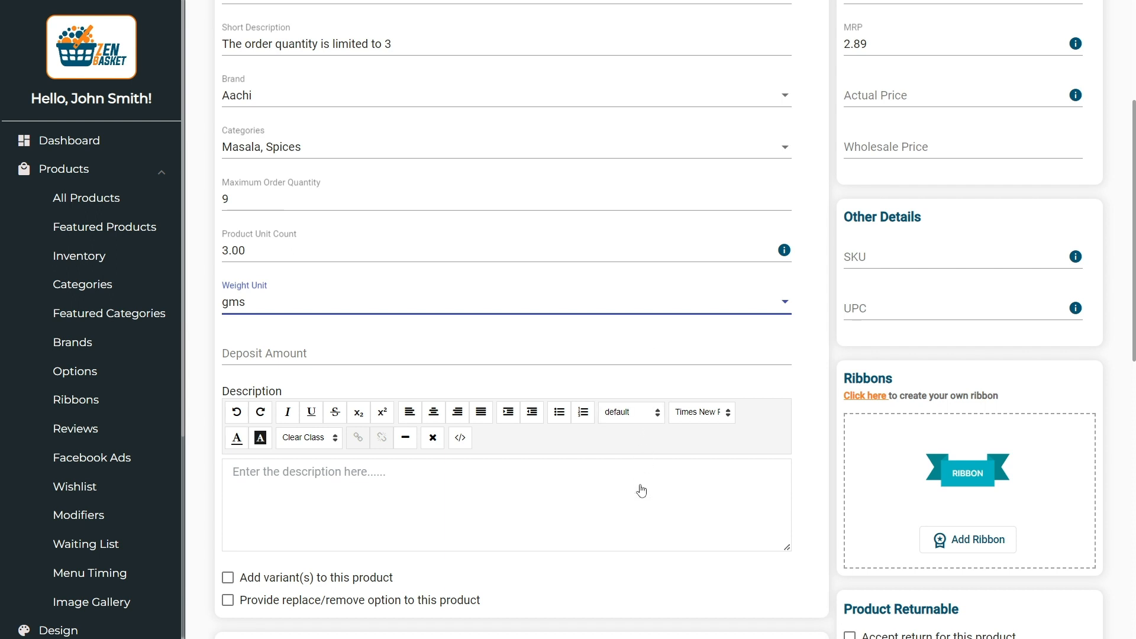
- Enter a description beginning "Aachi Chicken Masala Powder is a mix of aromatic and flavourful spices" and enable the replace/remove option
{"action": "left_click", "coordinate": [294, 489]}
{"action": "type", "text": "Aachi"}
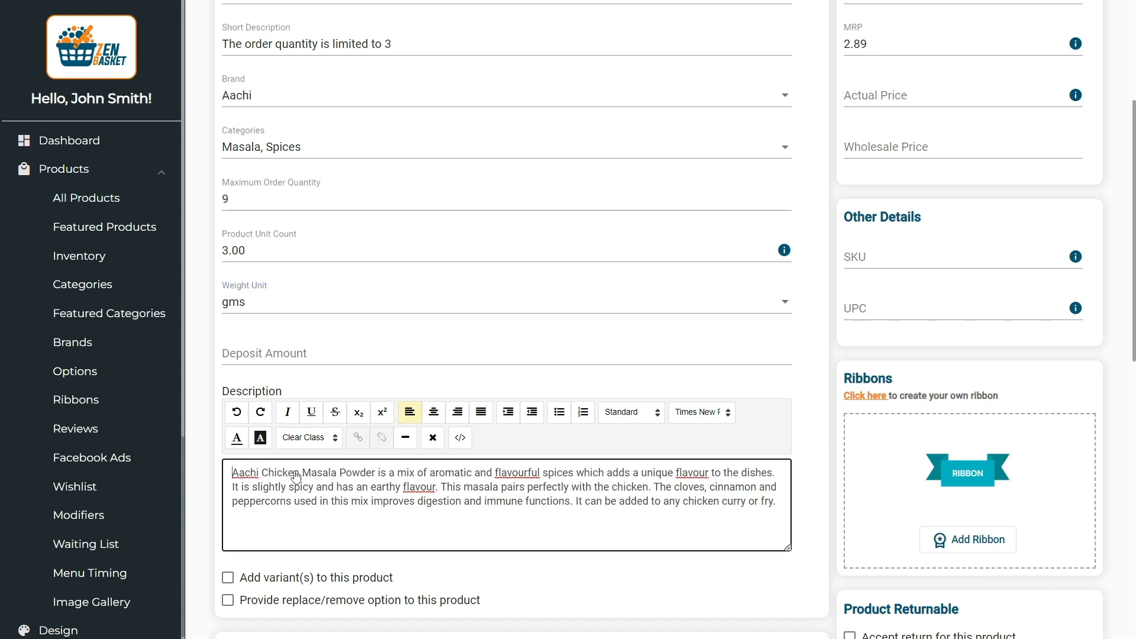
{"action": "left_click", "coordinate": [296, 528]}
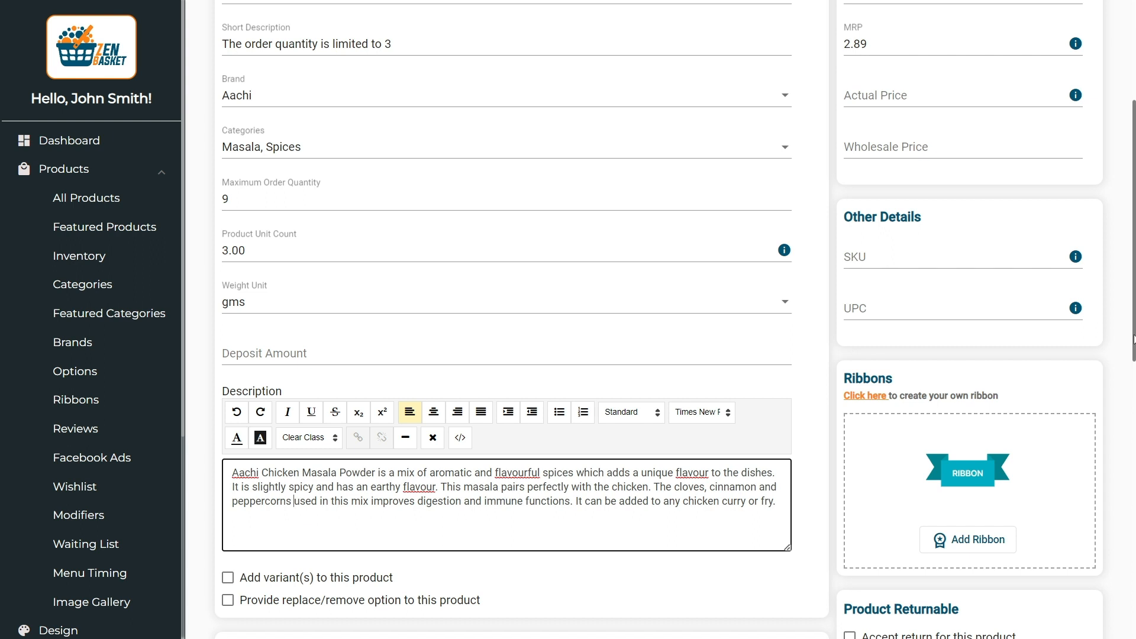
{"action": "scroll", "coordinate": [296, 528], "scroll_direction": "down", "scroll_amount": 4}
{"action": "left_click", "coordinate": [227, 372]}
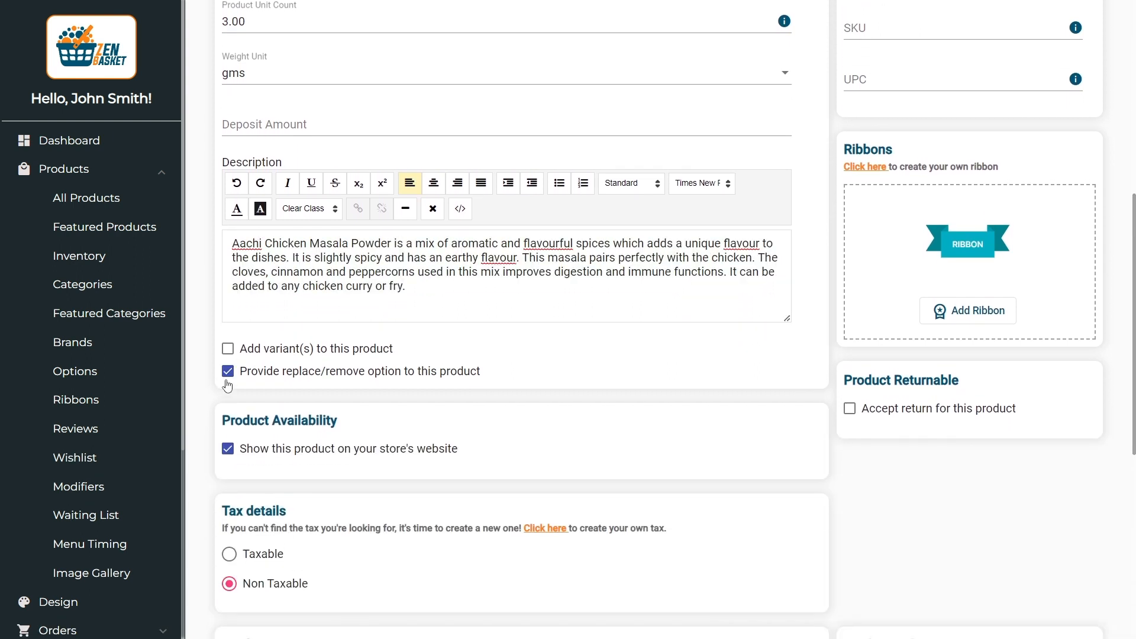
- Enable variants for the product and disable them again, confirming both changes
{"action": "left_click", "coordinate": [228, 350]}
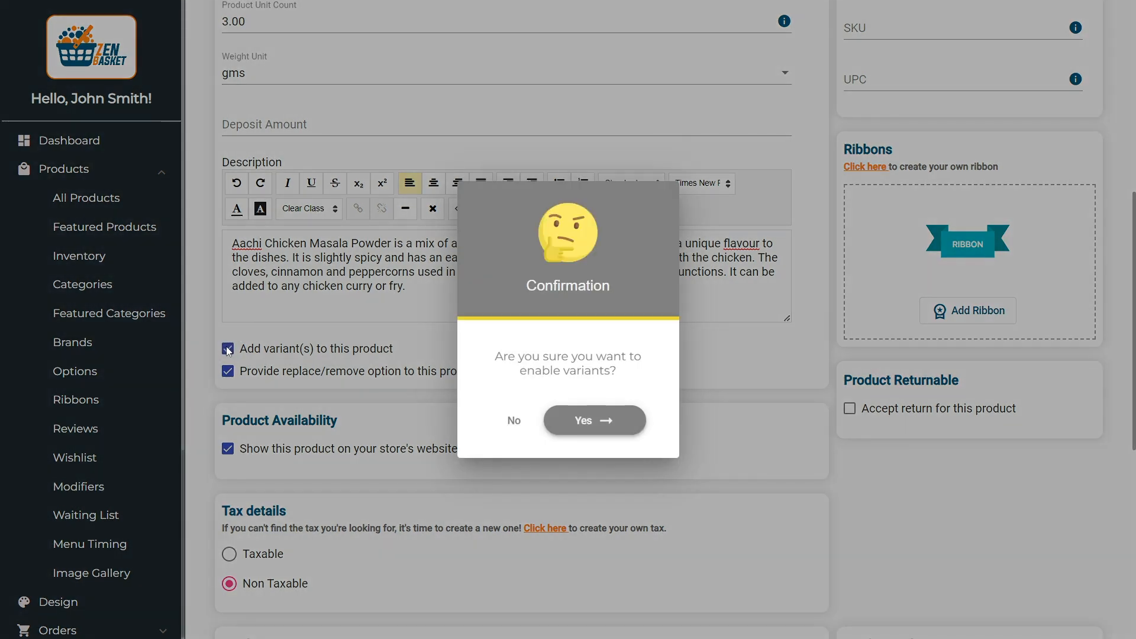
{"action": "left_click", "coordinate": [583, 422]}
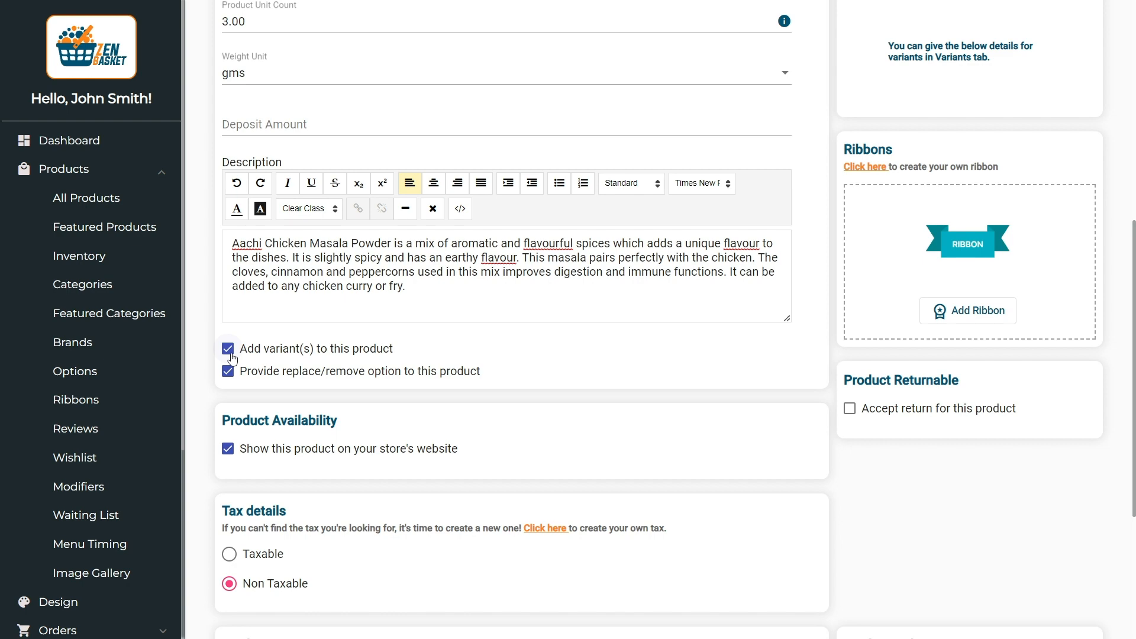
{"action": "left_click", "coordinate": [231, 352]}
{"action": "left_click", "coordinate": [570, 433]}
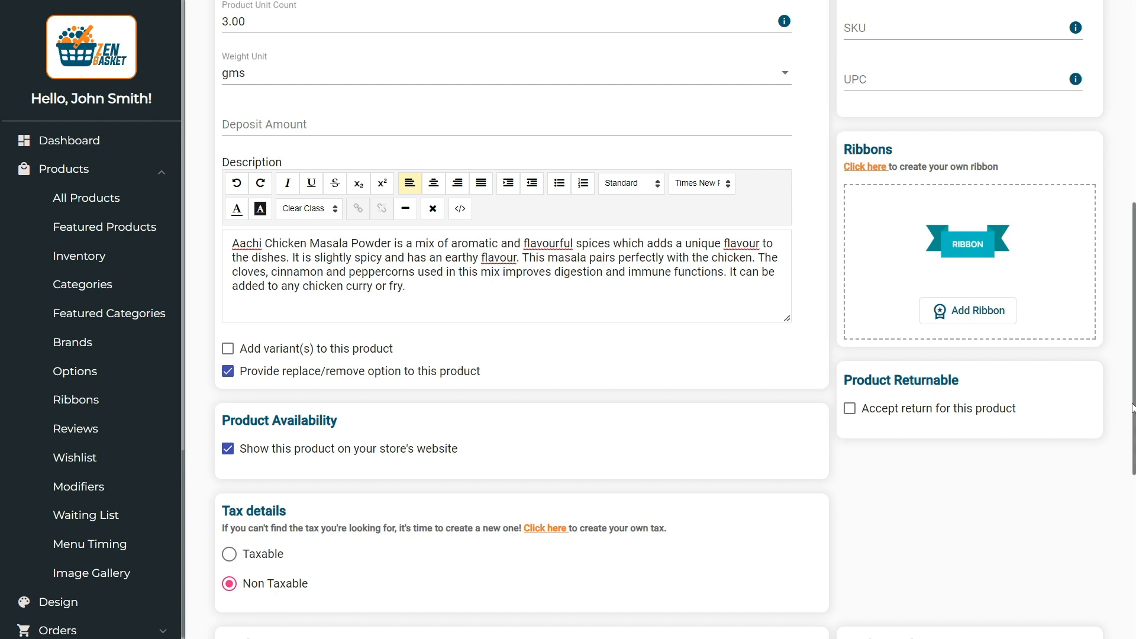
- Switch the product's tax setting to Taxable and back to Non Taxable
{"action": "scroll", "coordinate": [1133, 460], "scroll_direction": "down", "scroll_amount": 2}
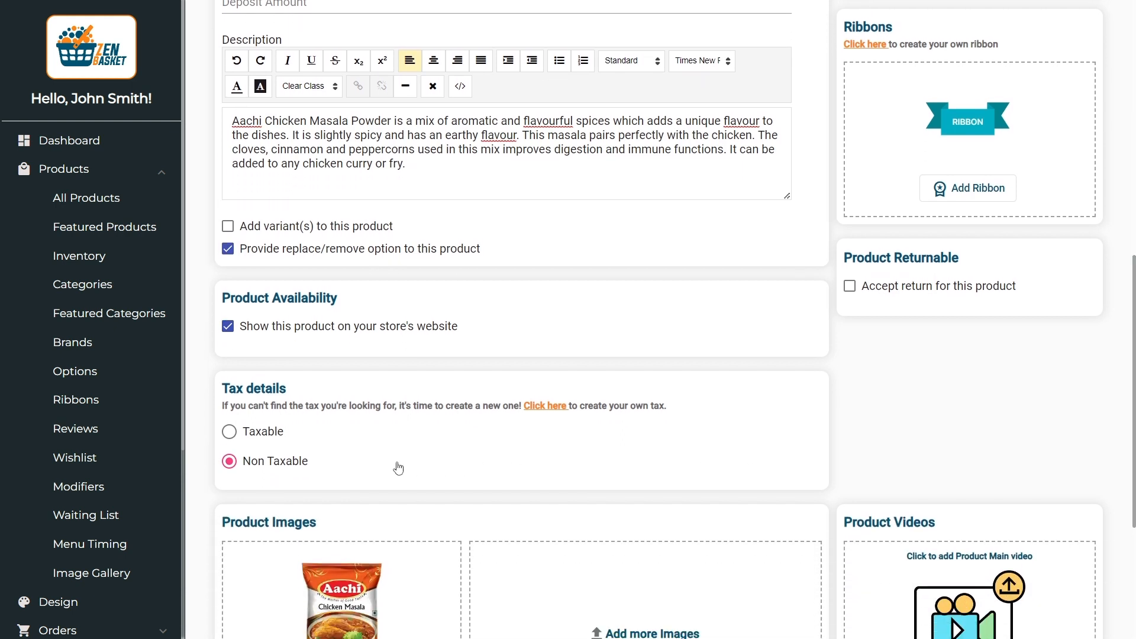
{"action": "left_click", "coordinate": [230, 431]}
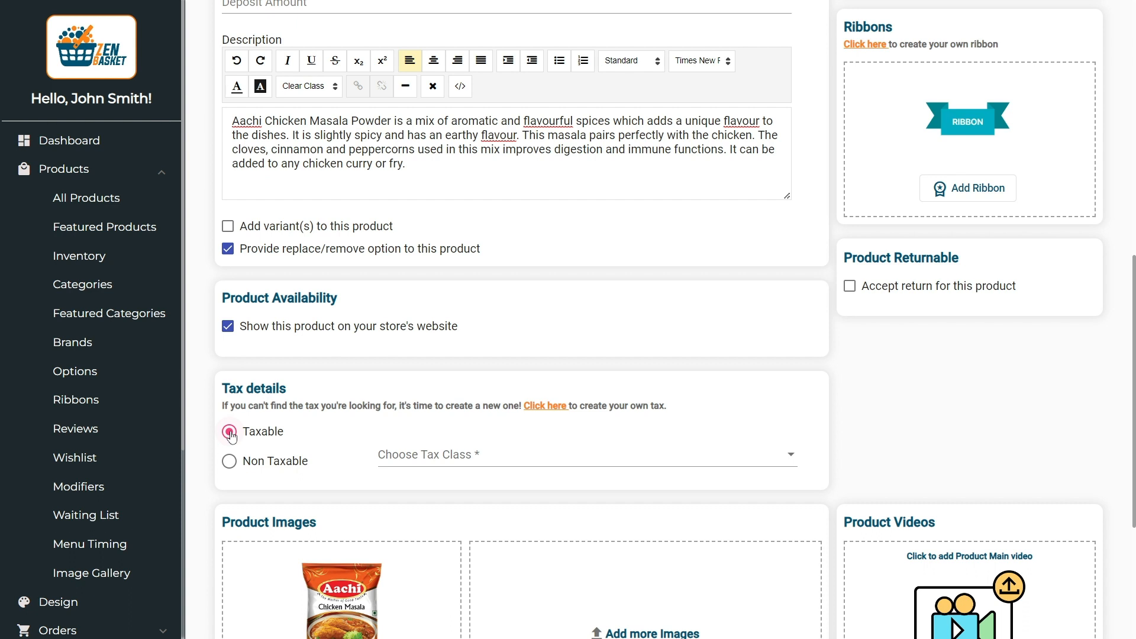
{"action": "left_click", "coordinate": [231, 462]}
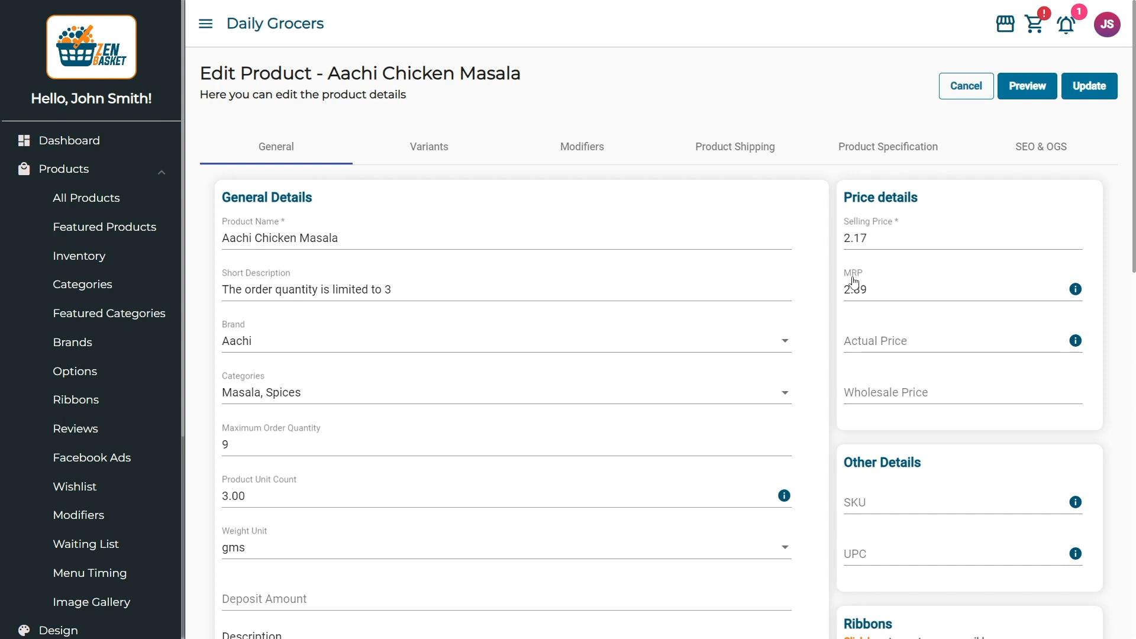
- Set the product's actual price to 1.85 and its wholesale price to 1.99
{"action": "left_click", "coordinate": [855, 339]}
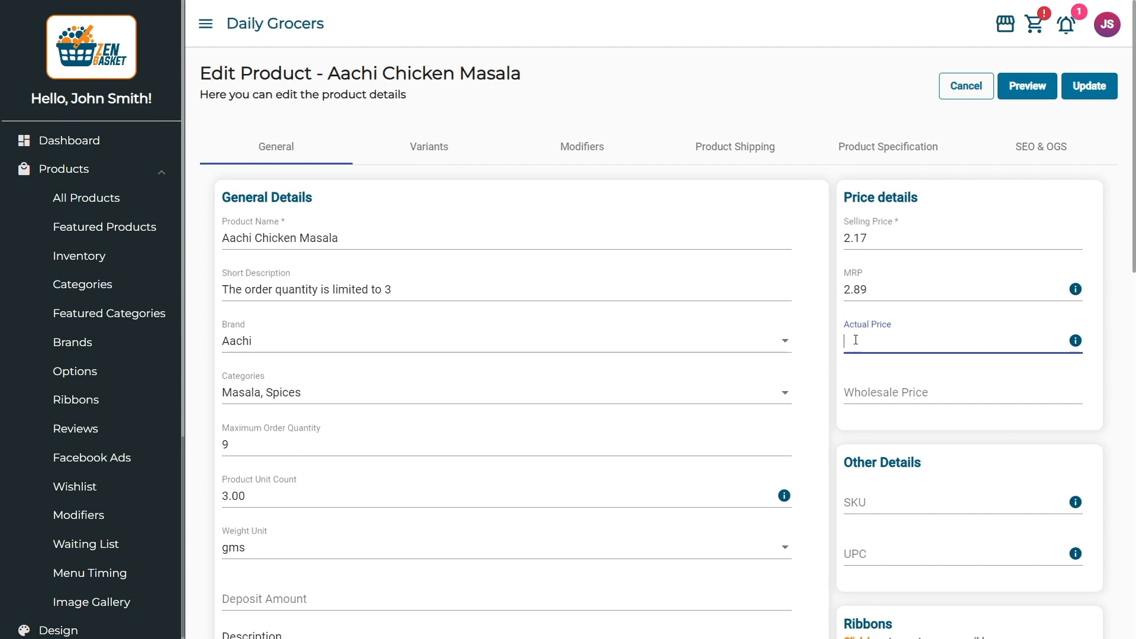
{"action": "type", "text": "1.85"}
{"action": "left_click", "coordinate": [856, 394]}
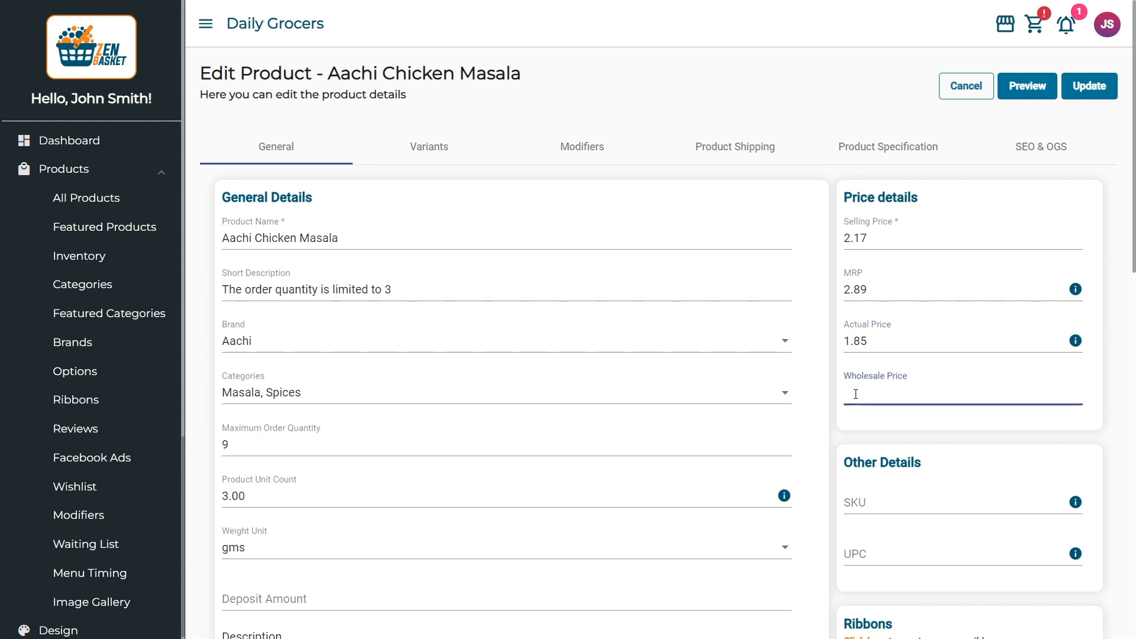
{"action": "type", "text": "1.99"}
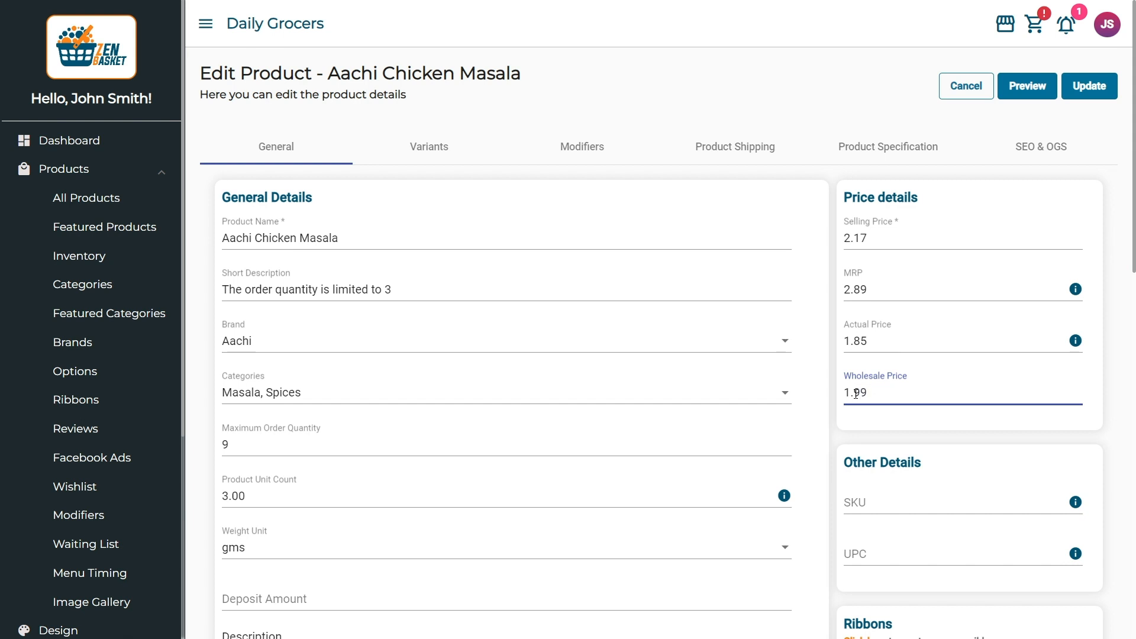
{"action": "left_click", "coordinate": [856, 423]}
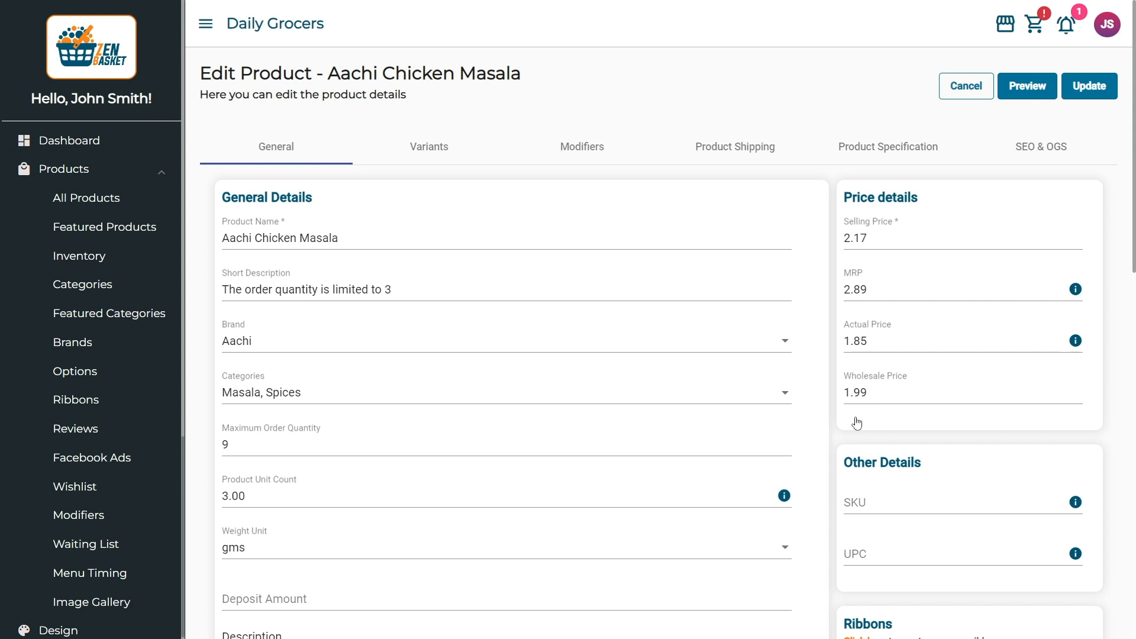
{"action": "scroll", "coordinate": [856, 423], "scroll_direction": "down", "scroll_amount": 4}
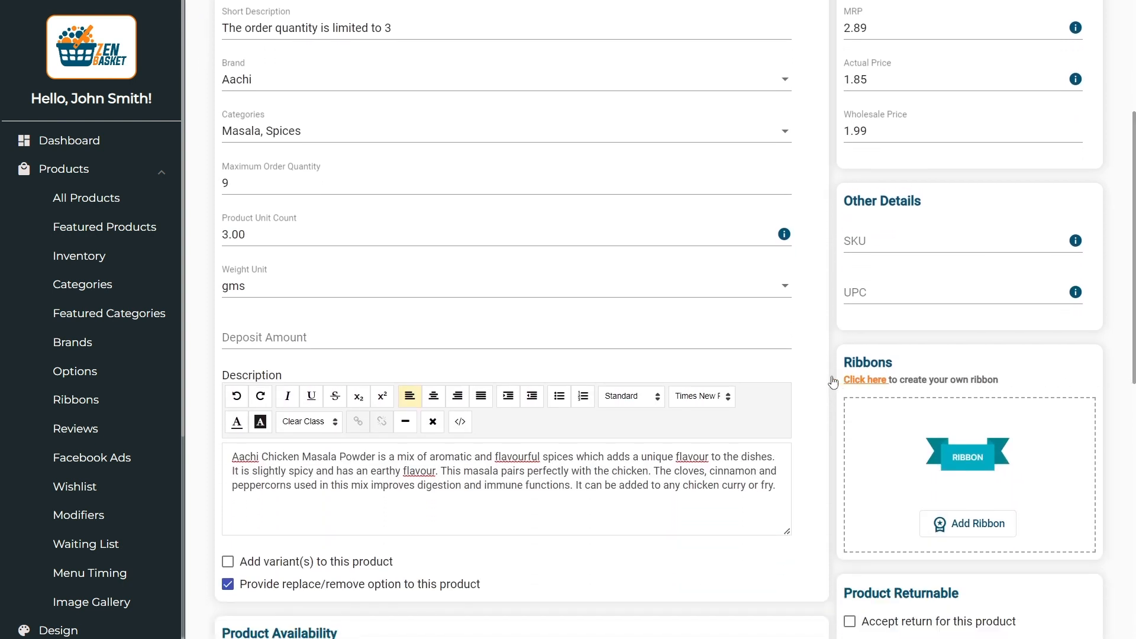
{"action": "left_click", "coordinate": [864, 241]}
{"action": "type", "text": "SPC1204"}
{"action": "left_click", "coordinate": [865, 294]}
{"action": "key", "text": "ctrl+v"}
{"action": "left_click", "coordinate": [865, 318]}
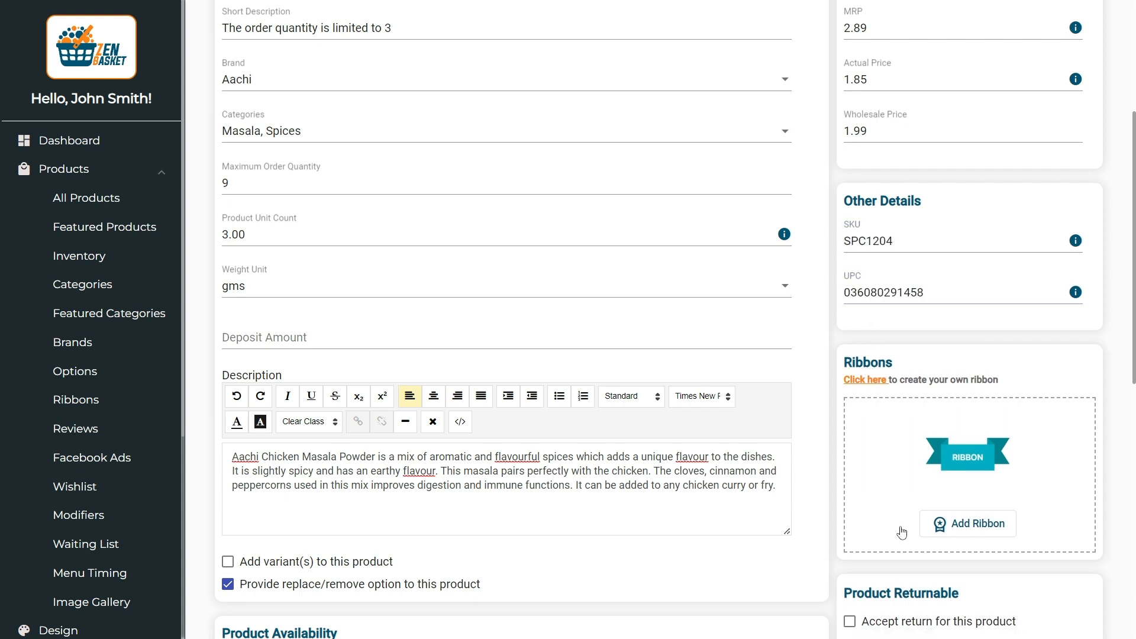
- Add the Bestseller ribbon to the product in the Top Left position and save it
{"action": "left_click", "coordinate": [973, 529]}
{"action": "left_click", "coordinate": [650, 298]}
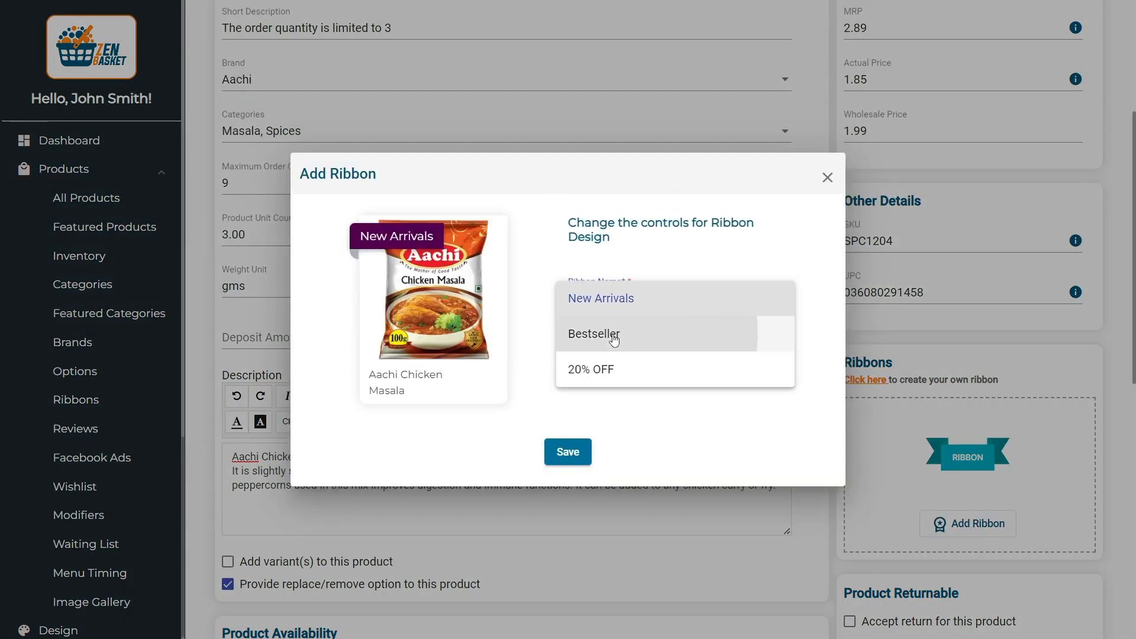
{"action": "left_click", "coordinate": [616, 332]}
{"action": "left_click", "coordinate": [614, 355]}
{"action": "left_click", "coordinate": [615, 362]}
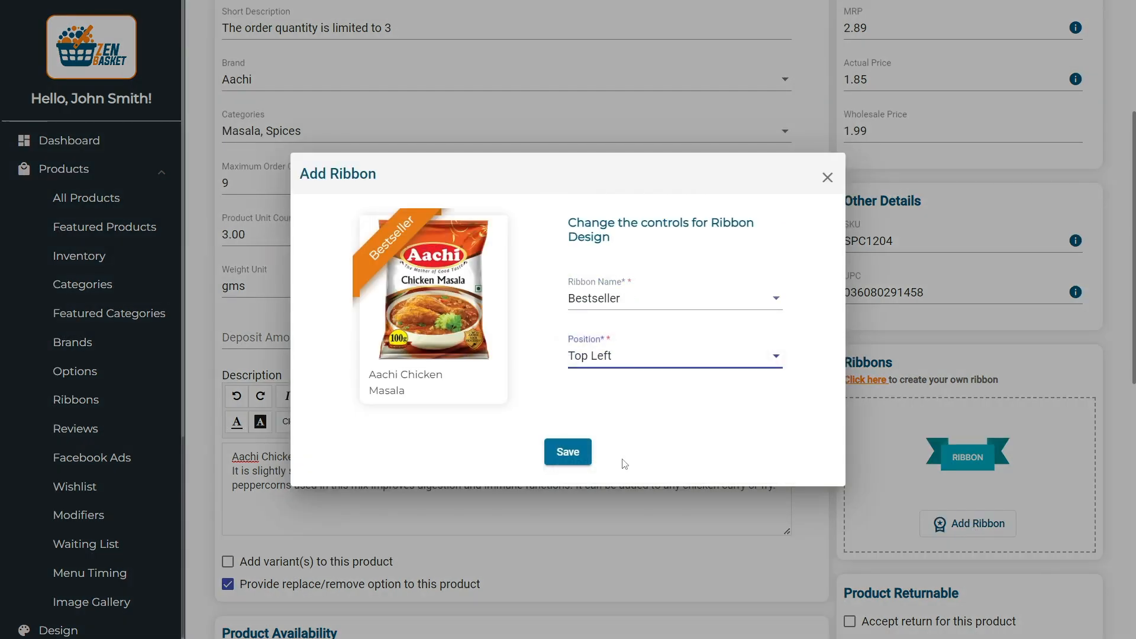
{"action": "left_click", "coordinate": [568, 458]}
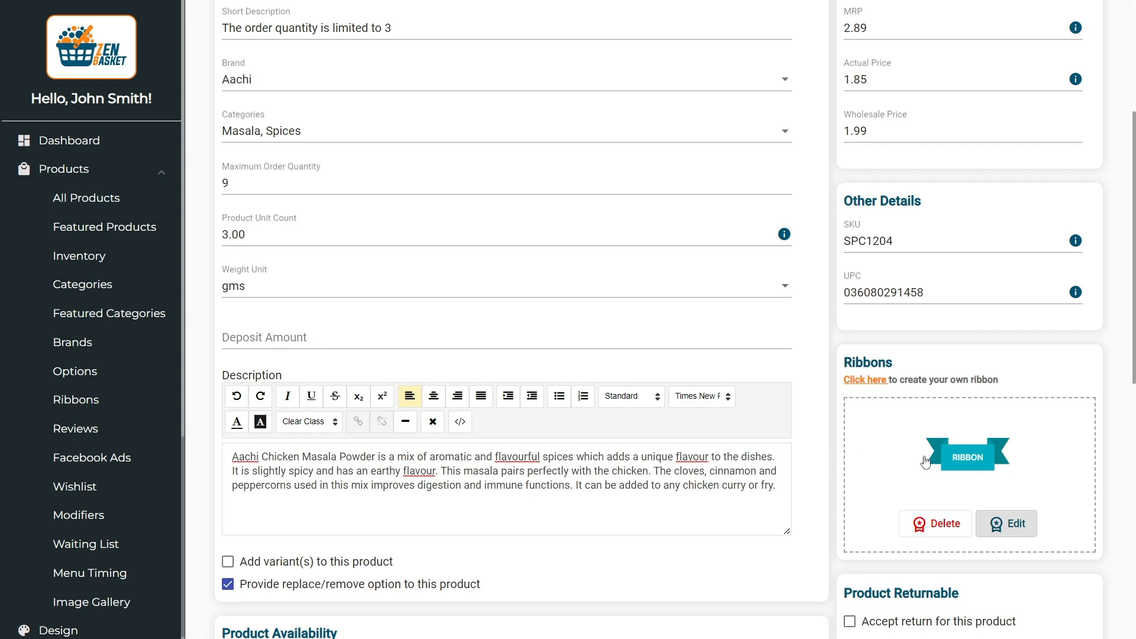
- Set the product to accept returns
{"action": "scroll", "coordinate": [926, 460], "scroll_direction": "down", "scroll_amount": 5}
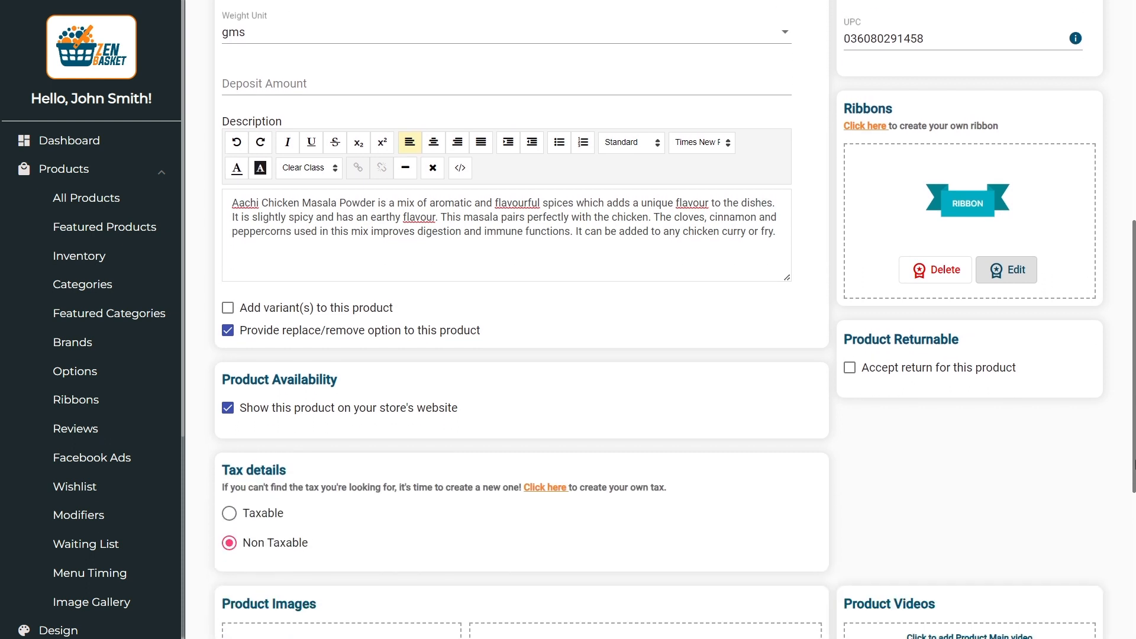
{"action": "left_click", "coordinate": [851, 347]}
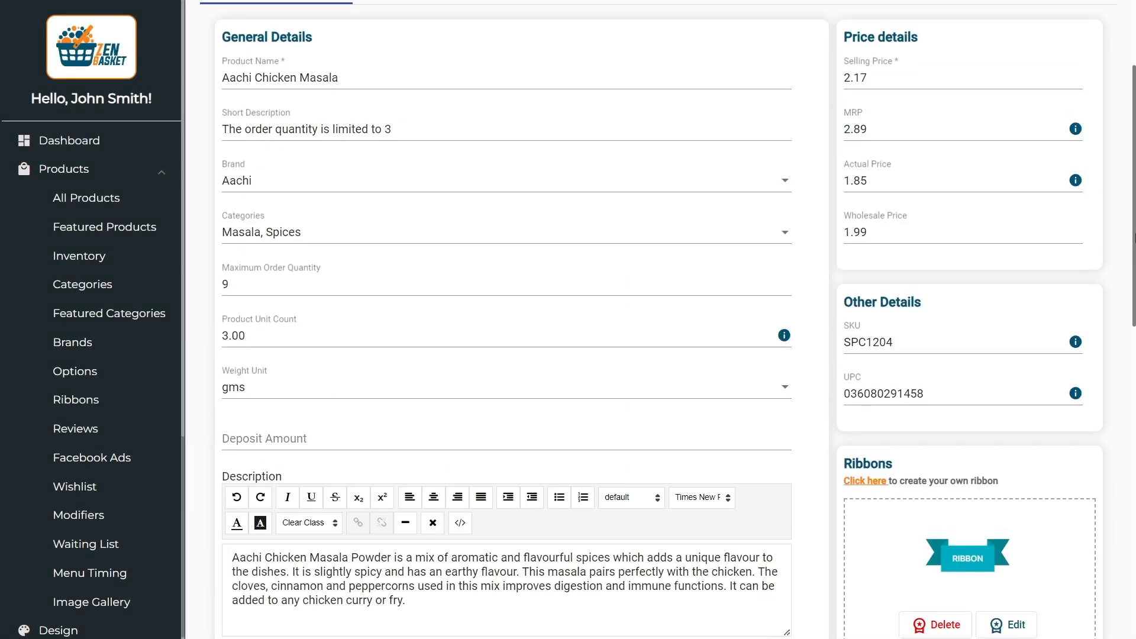
- Preview the product and look up Aachi Chicken Masala on the Daily Grocers storefront
{"action": "scroll", "coordinate": [651, 355], "scroll_direction": "up", "scroll_amount": 3}
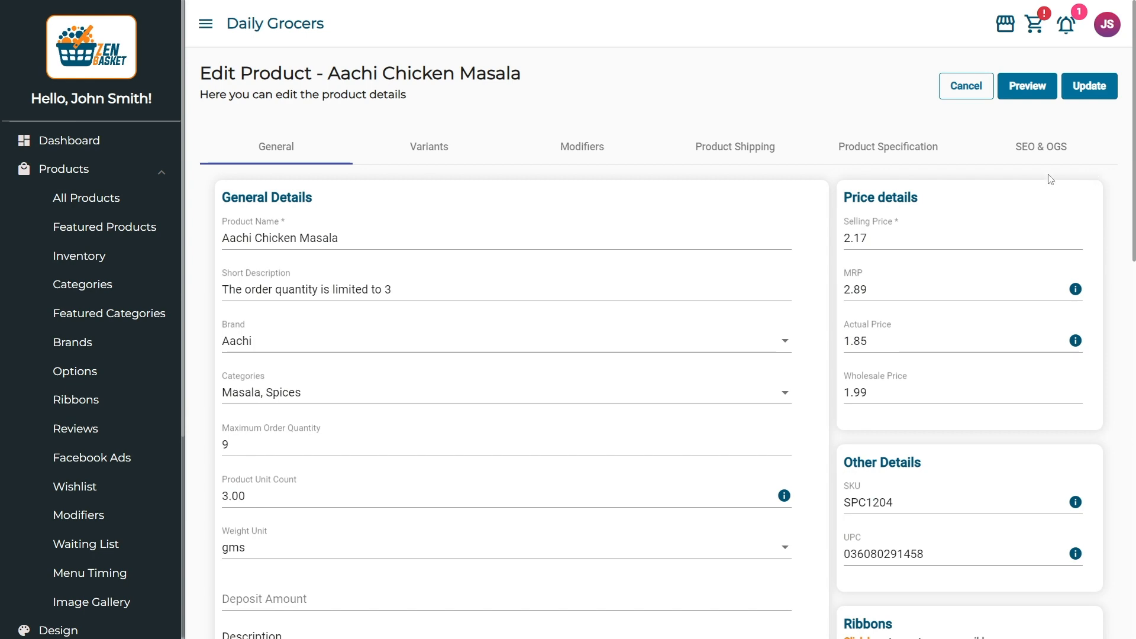
{"action": "left_click", "coordinate": [1036, 94]}
{"action": "left_click", "coordinate": [942, 168]}
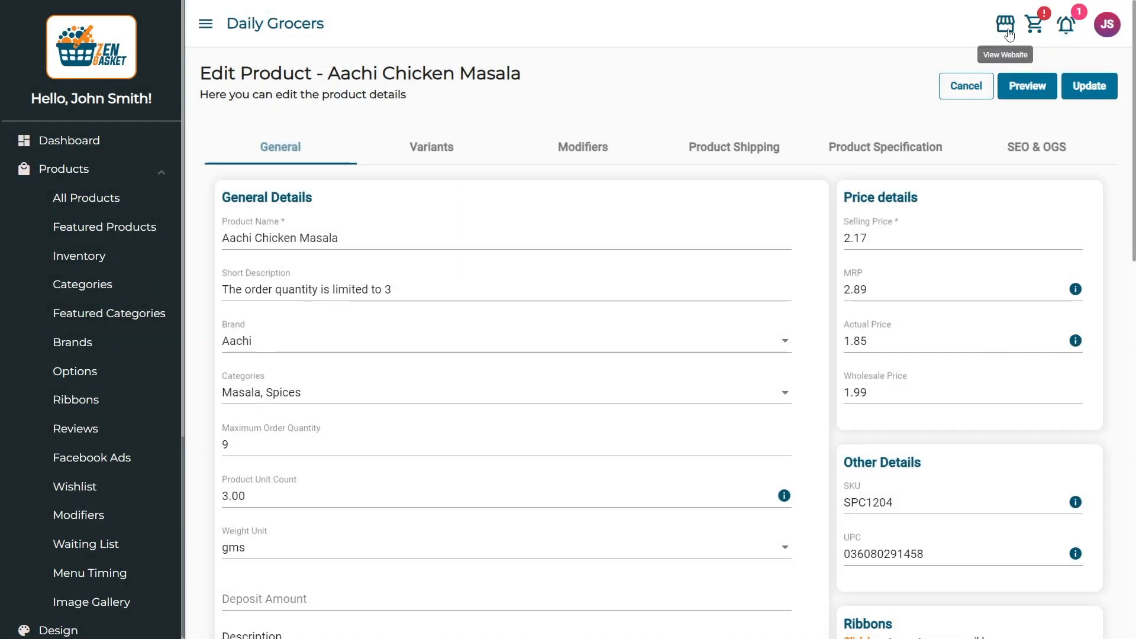
{"action": "left_click", "coordinate": [1005, 24]}
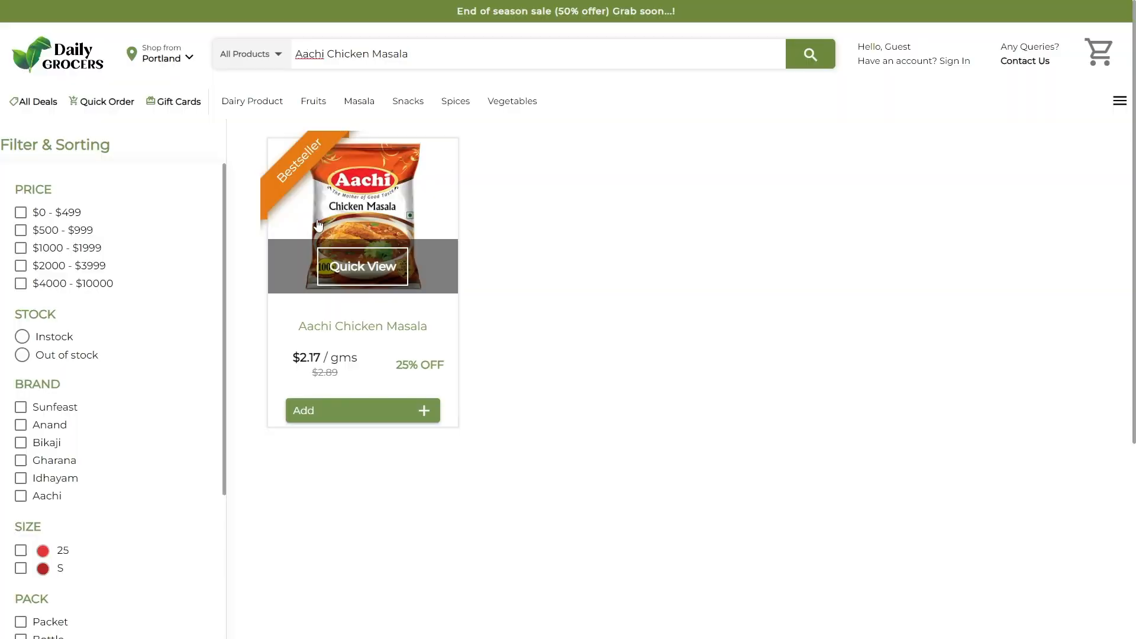
{"action": "left_click", "coordinate": [318, 225]}
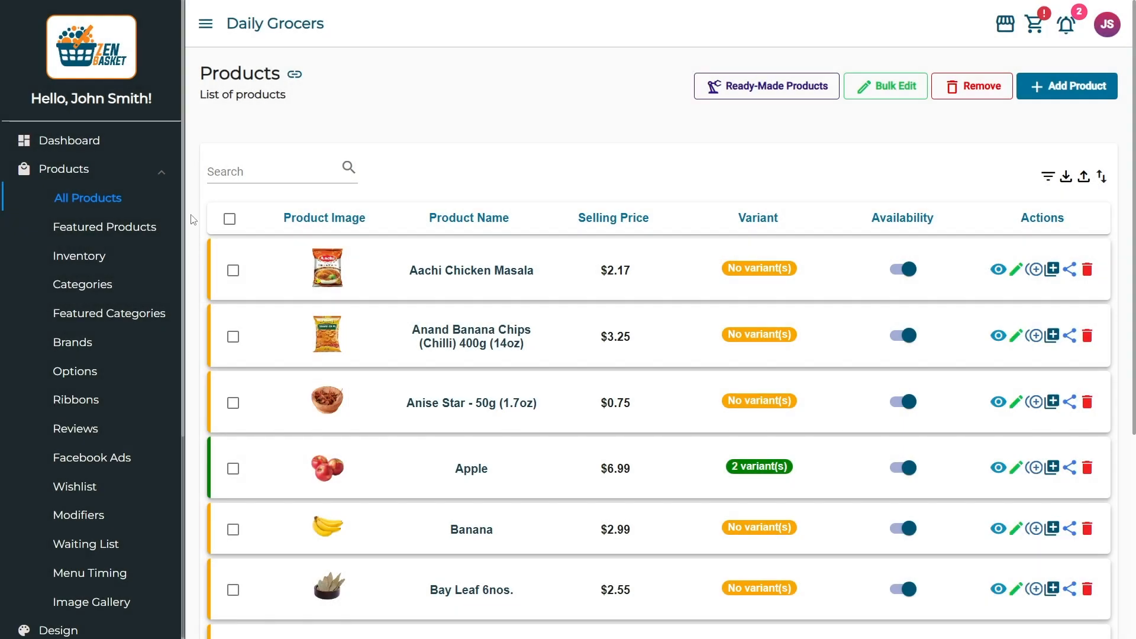
- Examine the search, filter and sort options of the full product list
{"action": "left_click", "coordinate": [234, 172]}
{"action": "left_click", "coordinate": [1047, 179]}
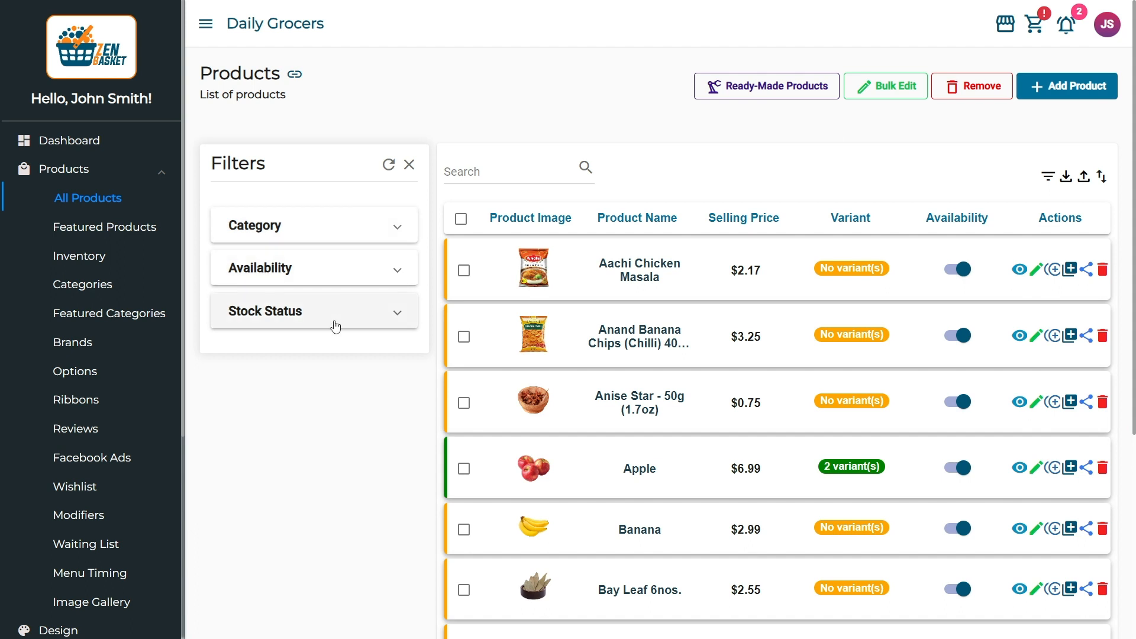
{"action": "left_click", "coordinate": [409, 165]}
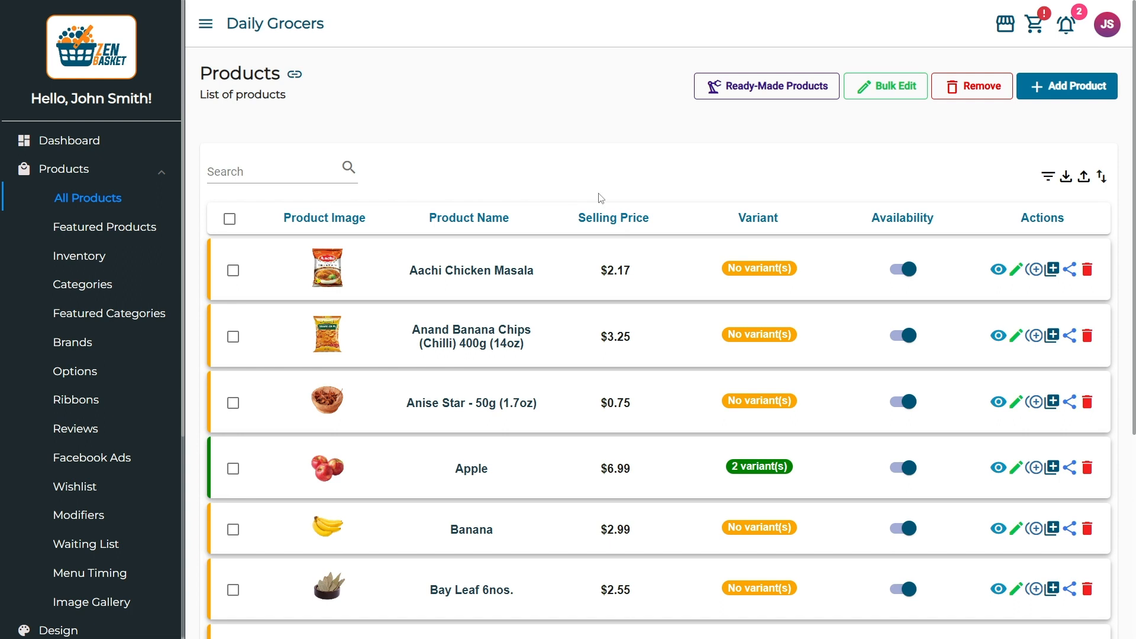
{"action": "left_click", "coordinate": [1102, 177]}
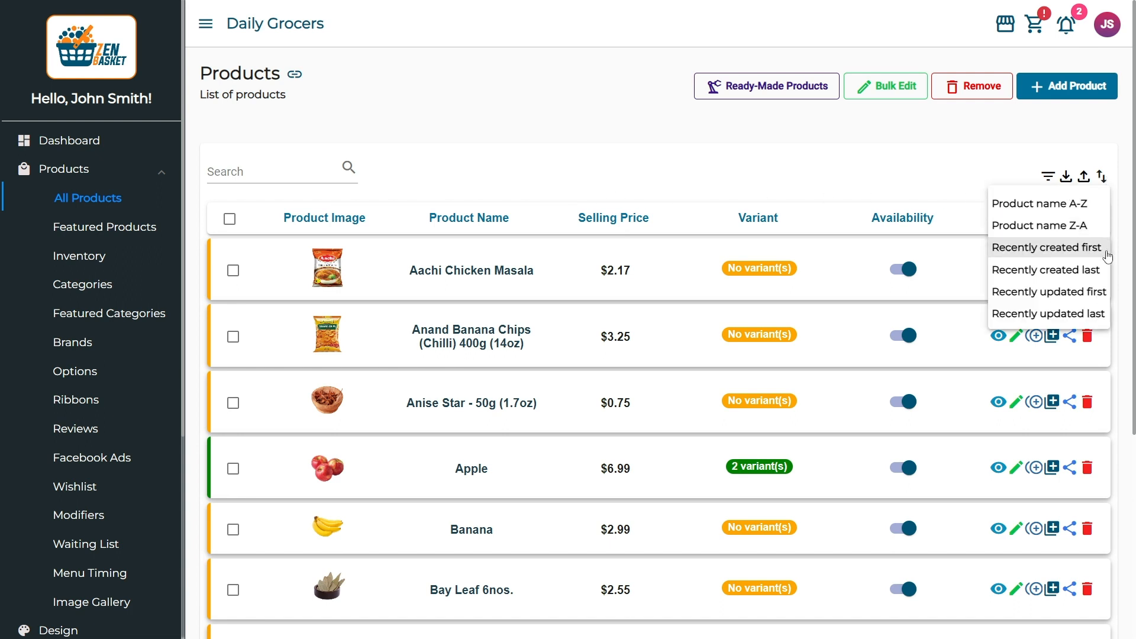
{"action": "left_click", "coordinate": [1106, 293]}
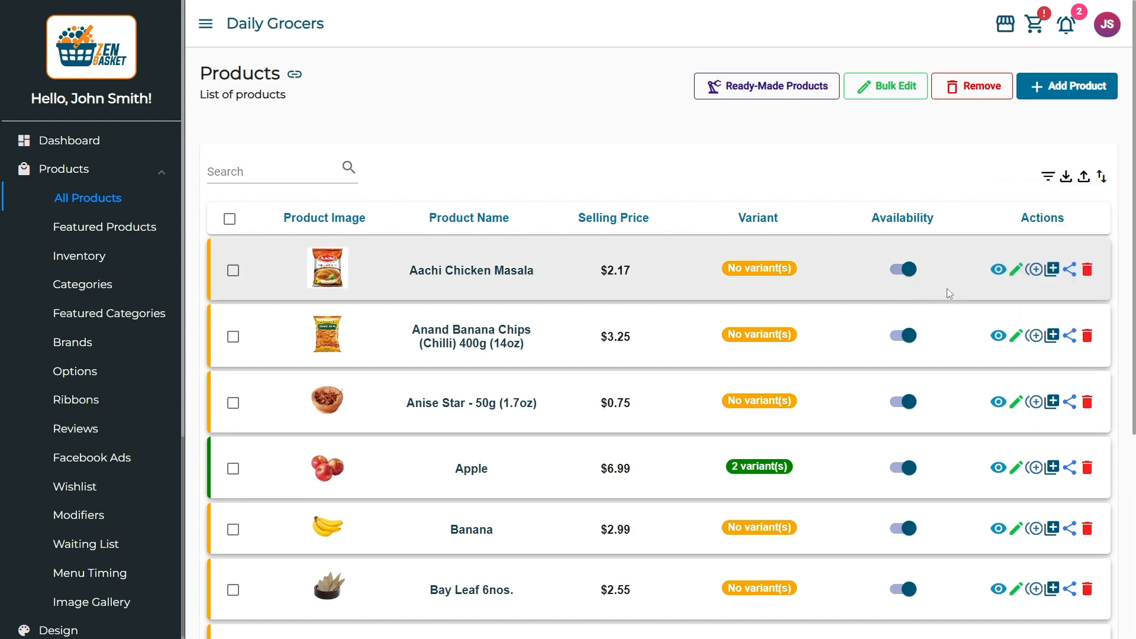
- Quick edit Aachi Chicken Masala, renaming it "Aachi Chicken Masala 100g (3.05 oz)", and confirm the update
{"action": "left_click", "coordinate": [1015, 270]}
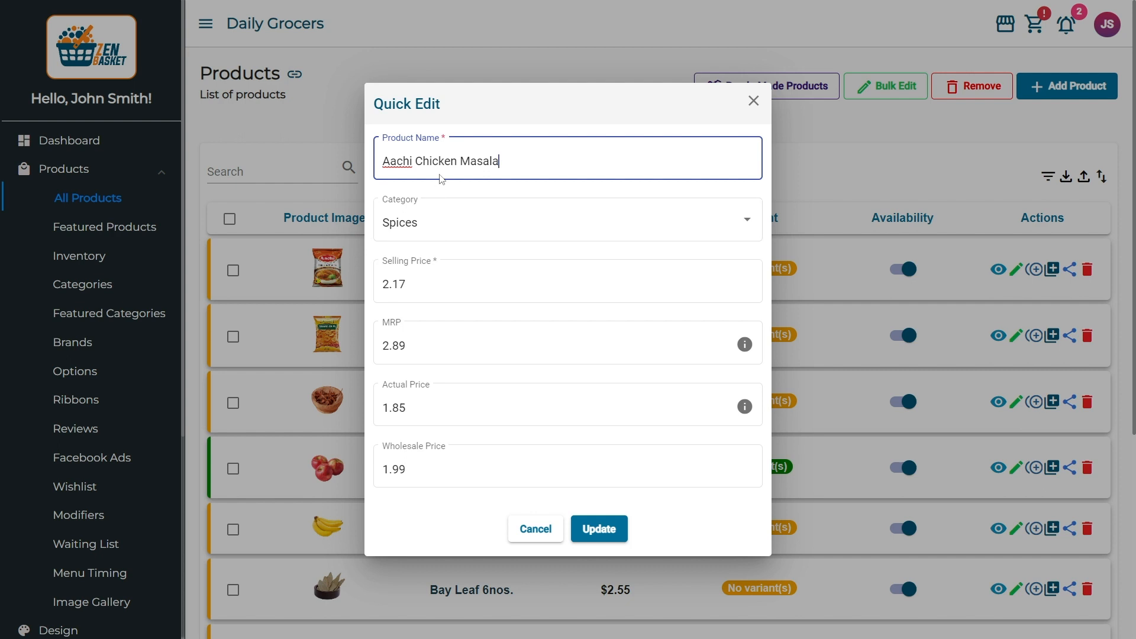
{"action": "type", "text": "100g (3.05 oz)"}
{"action": "left_click", "coordinate": [599, 533]}
{"action": "left_click", "coordinate": [587, 419]}
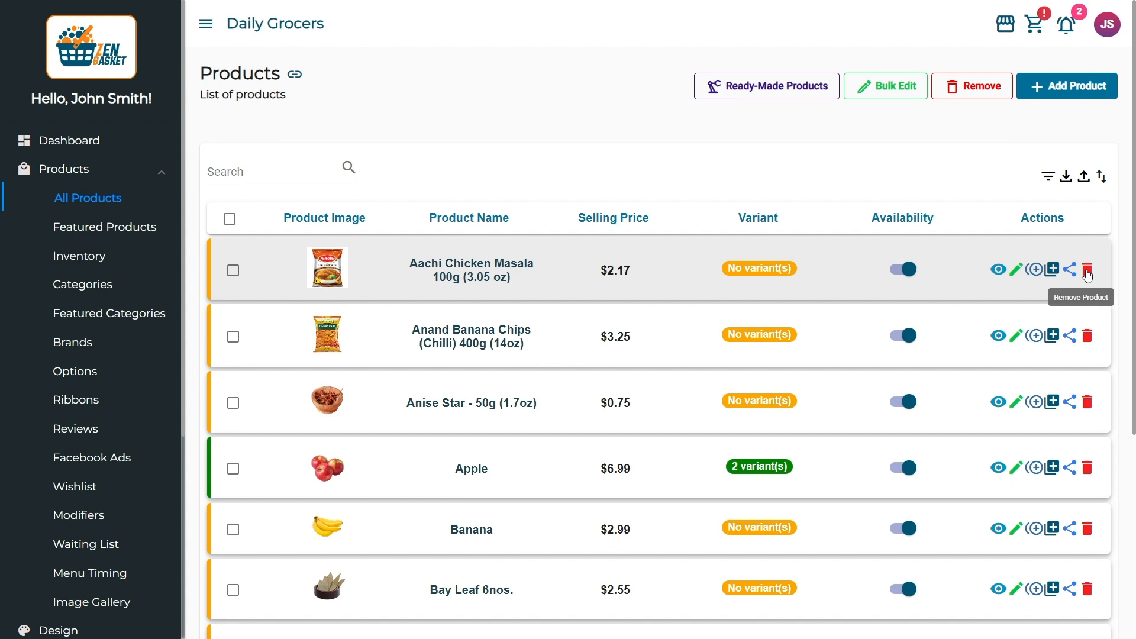
- Select the Aachi Chicken Masala, Anand Banana Chips, Anise Star and Apple products in the list
{"action": "left_click", "coordinate": [233, 270]}
{"action": "left_click", "coordinate": [233, 337]}
{"action": "left_click", "coordinate": [233, 403]}
{"action": "left_click", "coordinate": [233, 468]}
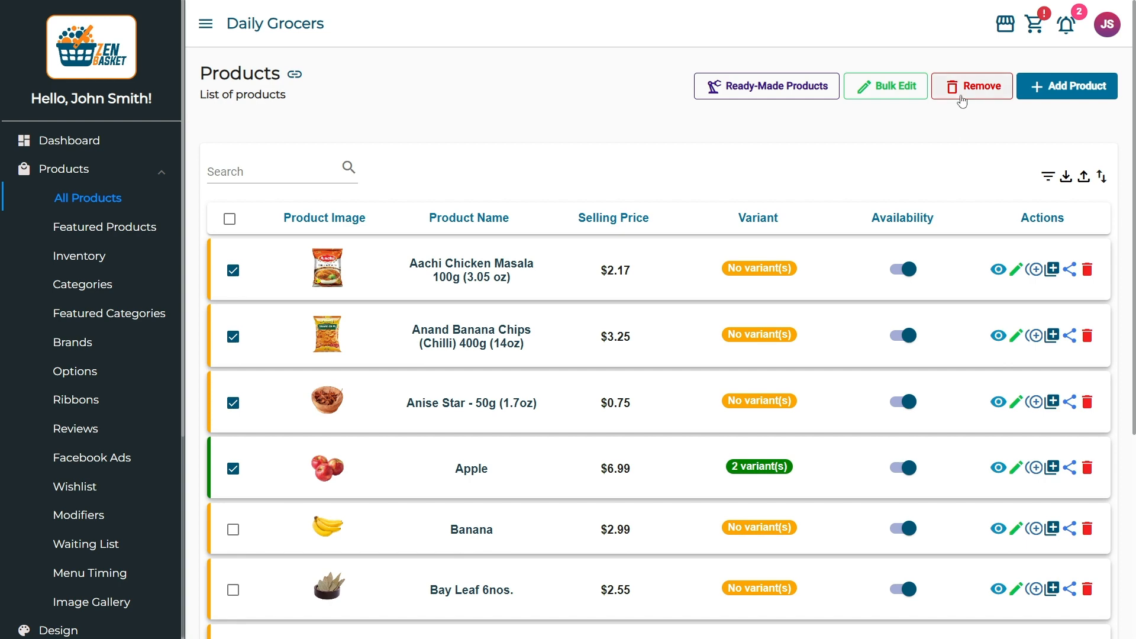
- Disable the availability of Aachi Chicken Masala and enable it again, confirming the changes
{"action": "left_click", "coordinate": [905, 269]}
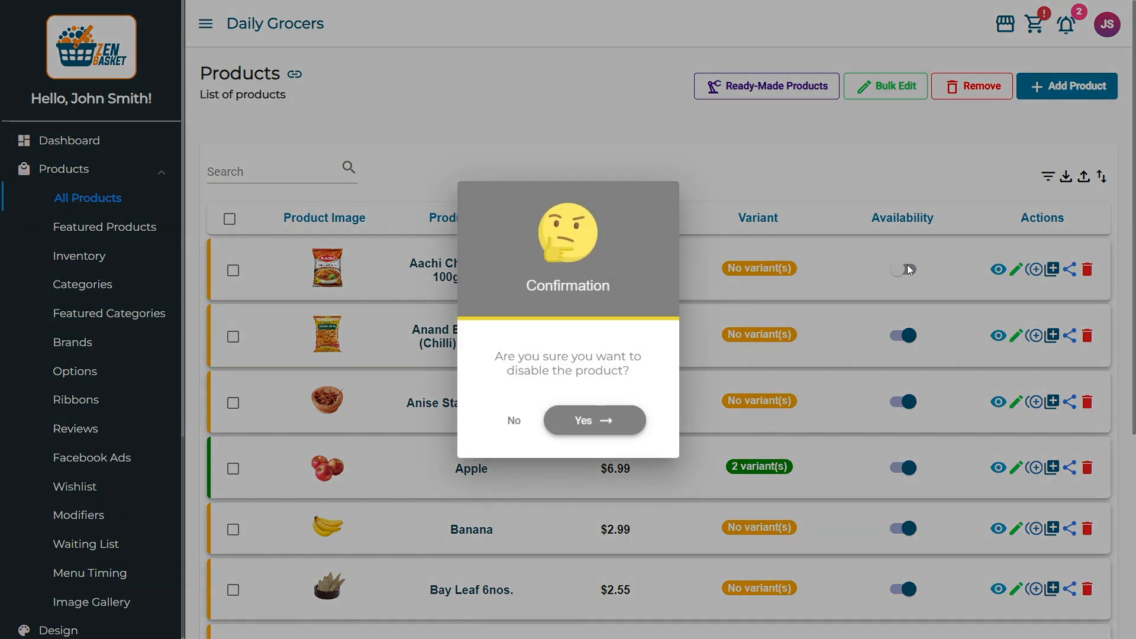
{"action": "left_click", "coordinate": [592, 424]}
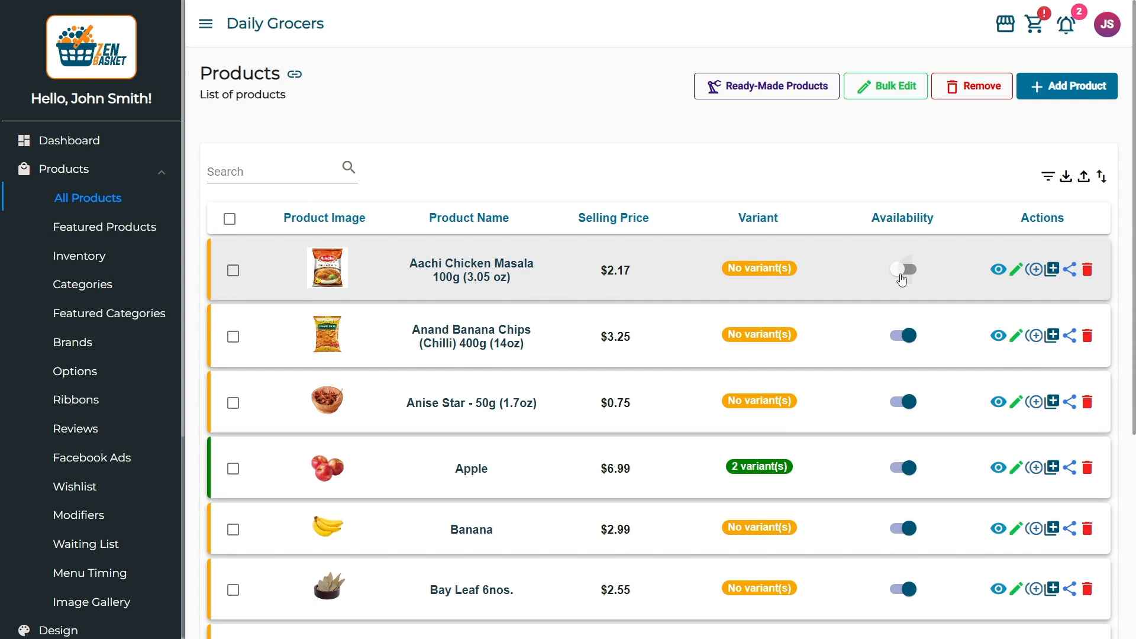
{"action": "left_click", "coordinate": [901, 273]}
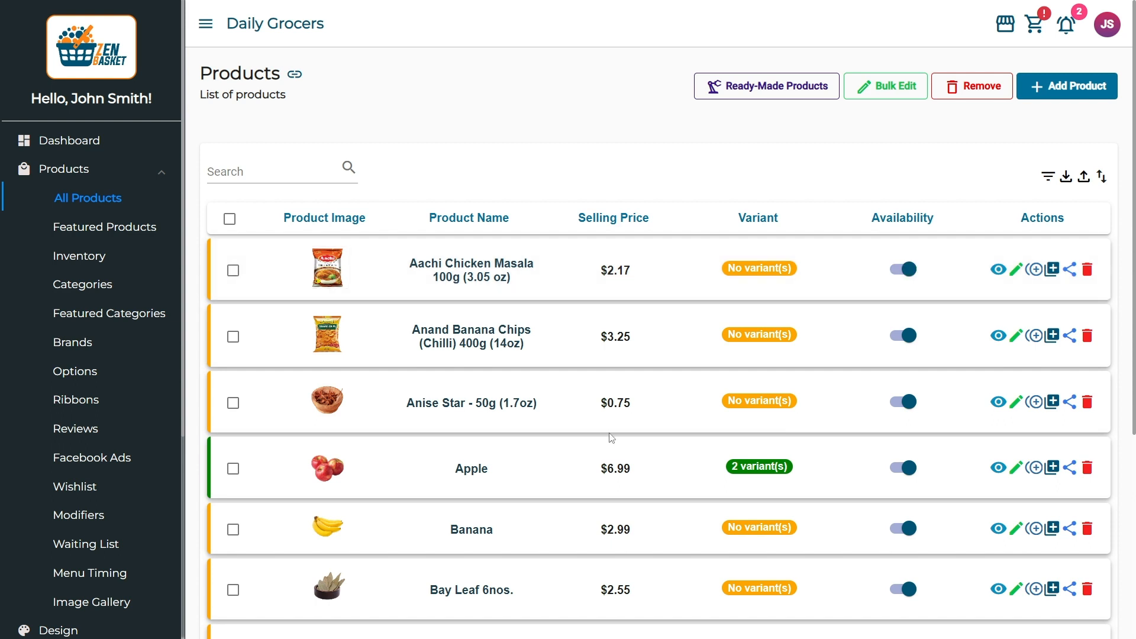